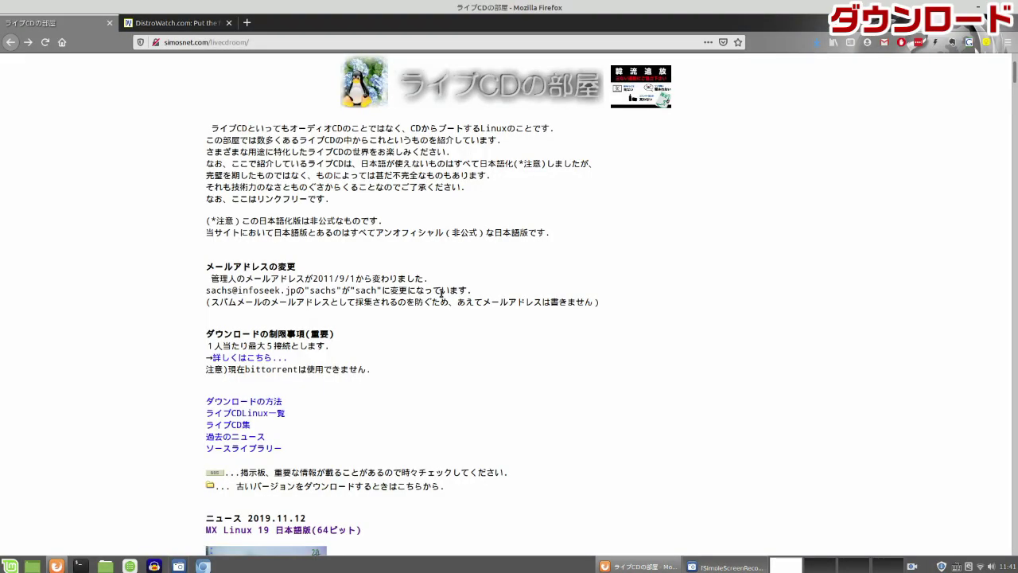
Check the MX Linux 19 Japanese edition entry and DistroWatch's page, and download MX-19_x64-jp.iso from the livecd/antix directory
scroll(346, 254, "down", 5)
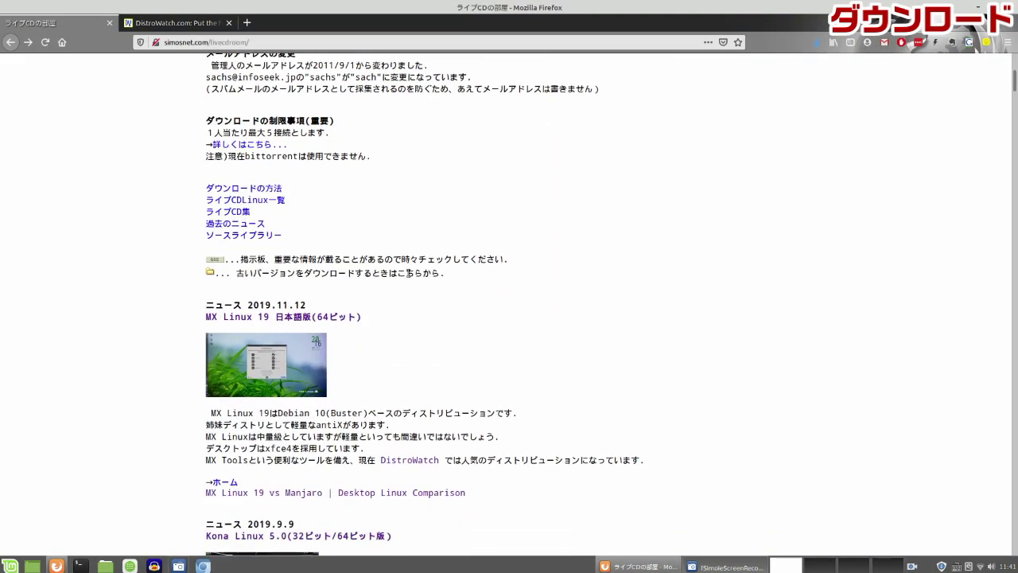
scroll(446, 303, "down", 2)
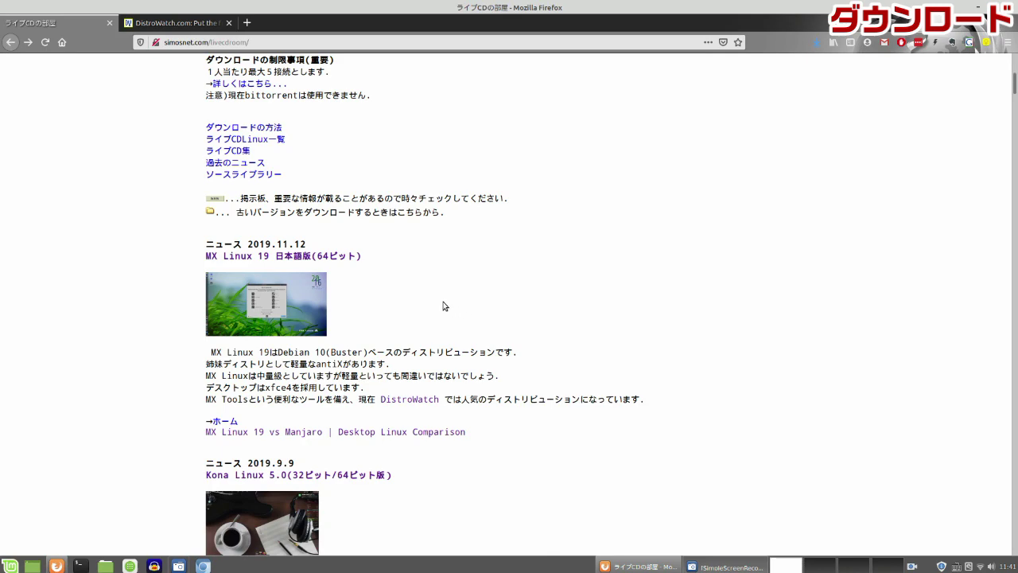
left_click(191, 24)
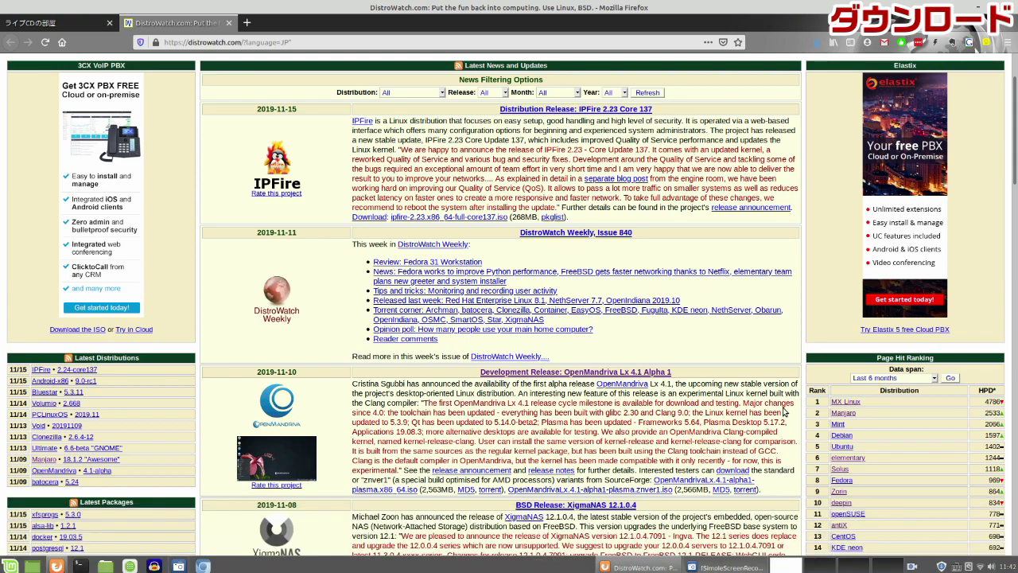
left_click(72, 23)
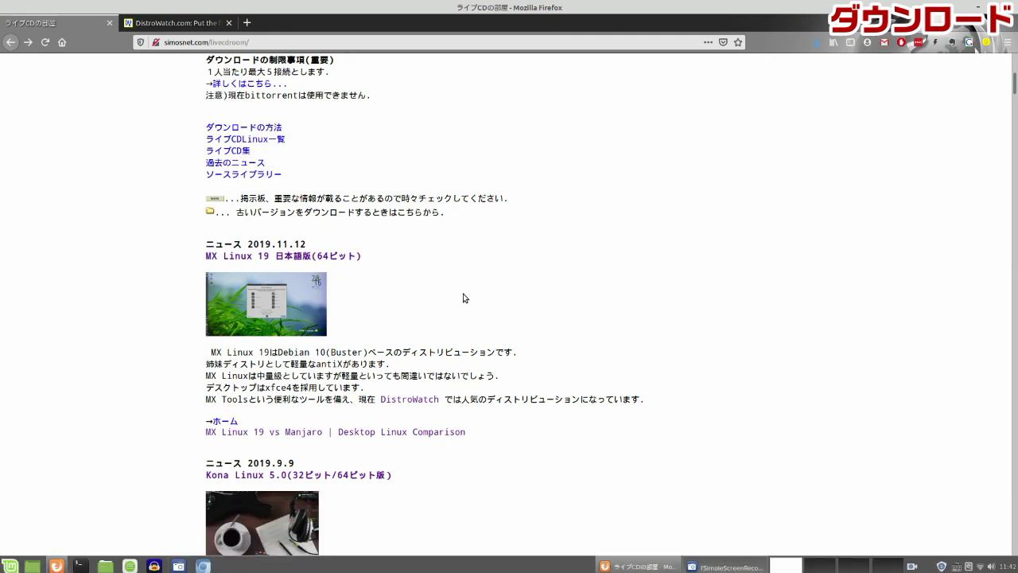
left_click(325, 257)
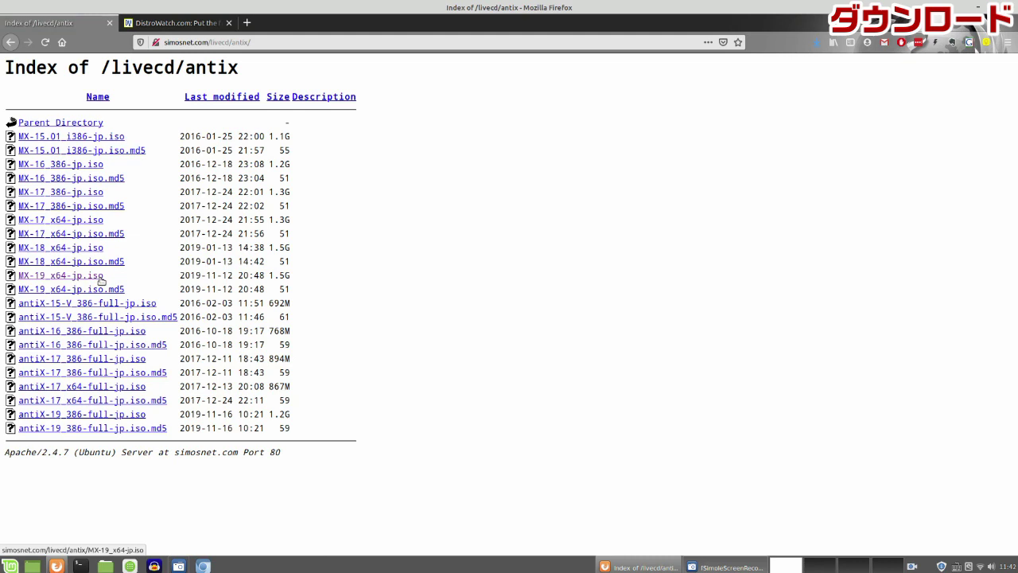
left_click(101, 278)
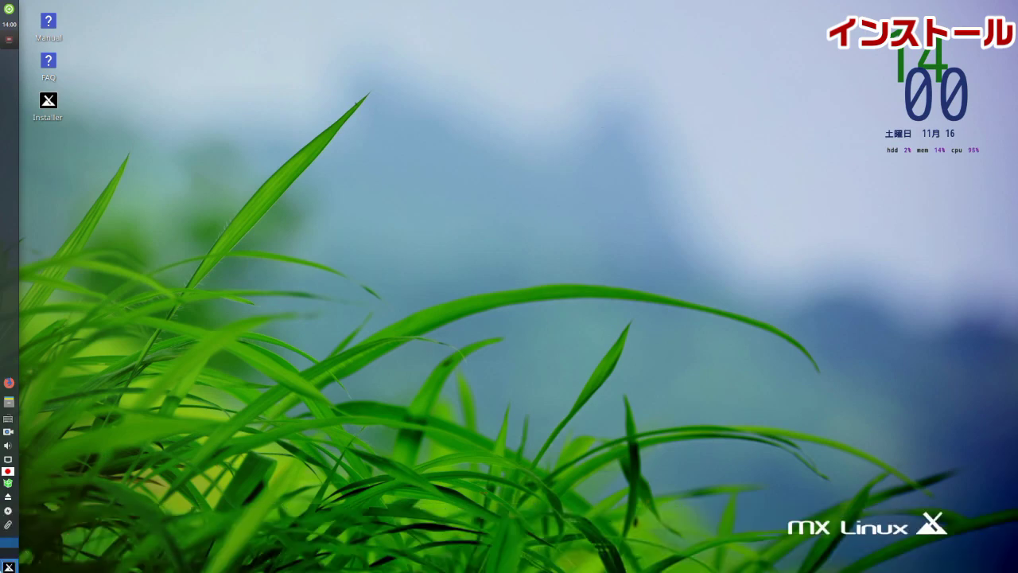
Open the FeatherPad text editor in the live session
left_click(8, 566)
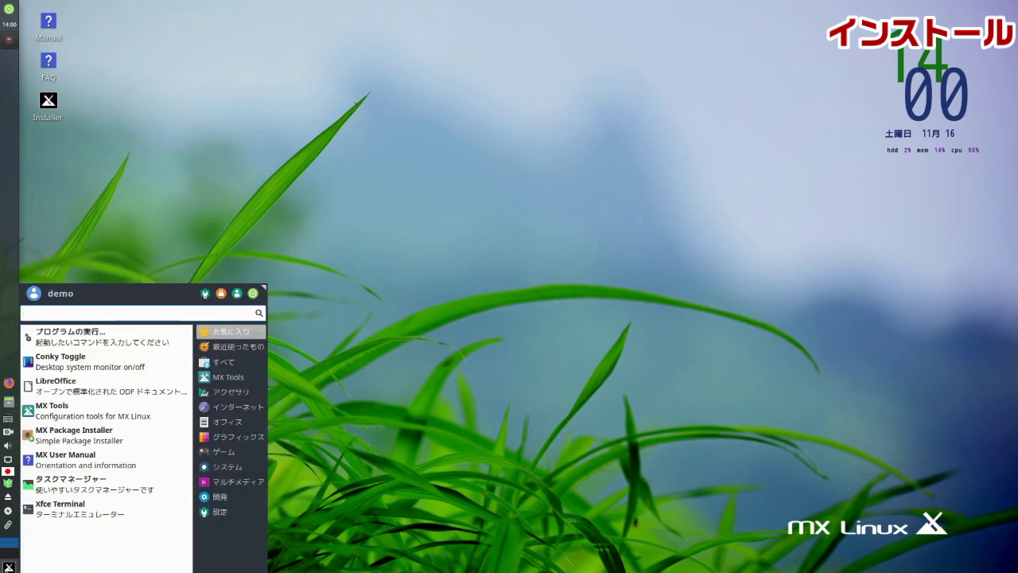
left_click(231, 391)
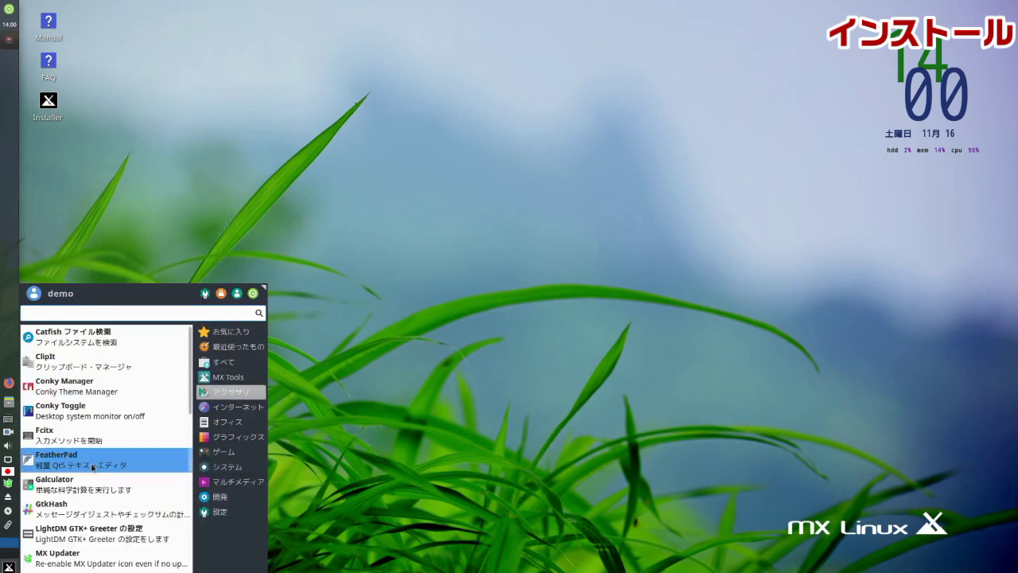
left_click(90, 475)
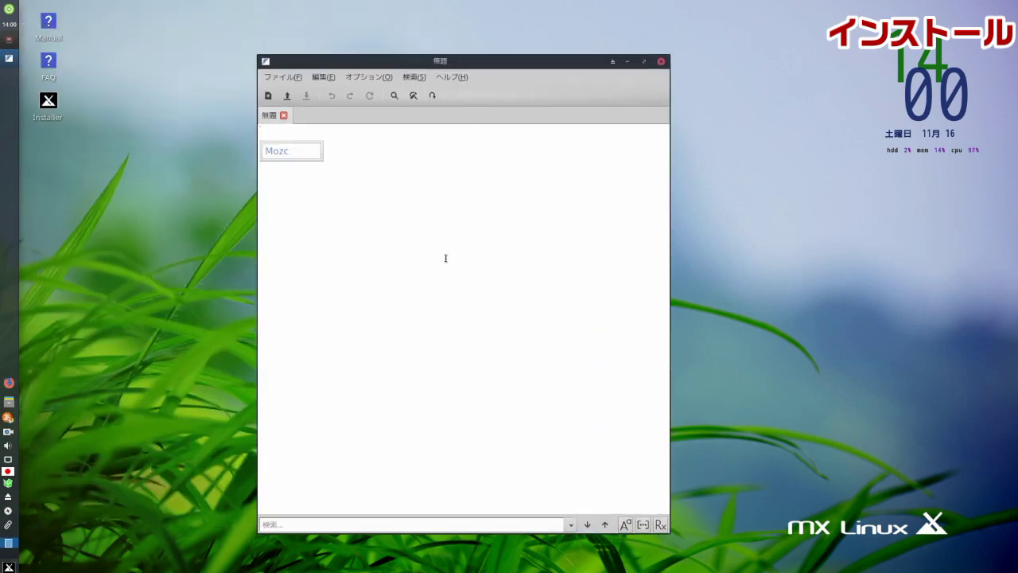
Test Japanese input with the sentence 日本語入力がライブ環境でもできます and close the editor without saving
type("nihongonyuury")
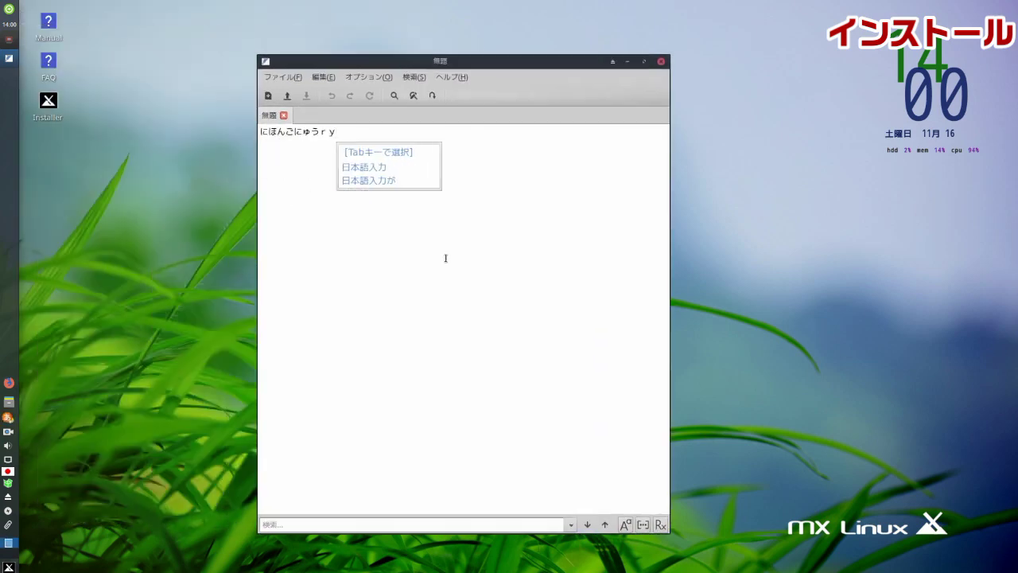
type("oku")
key("Tab")
key("Return")
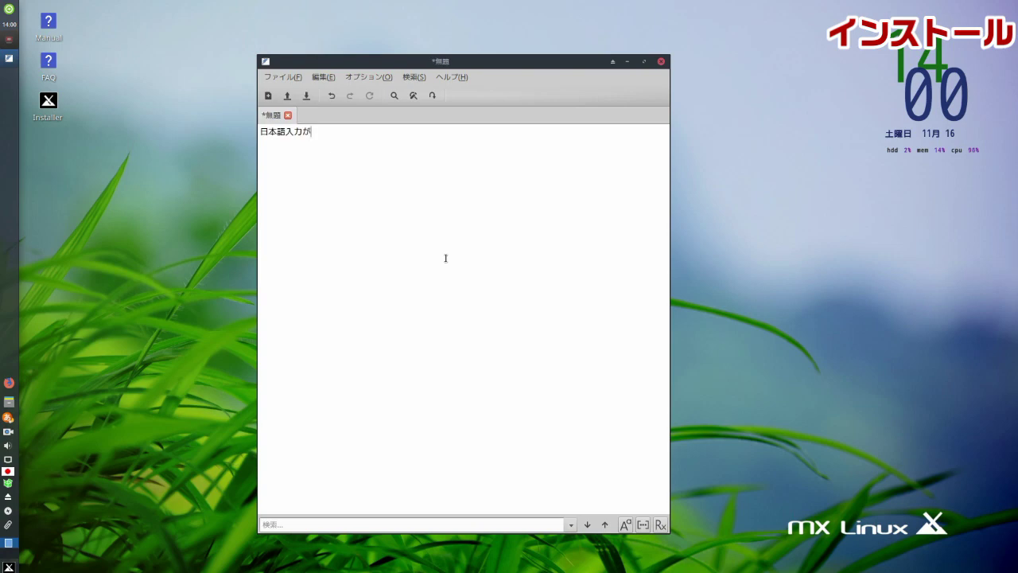
type("raibu")
key("space")
type("kankyou")
key("space")
type("d")
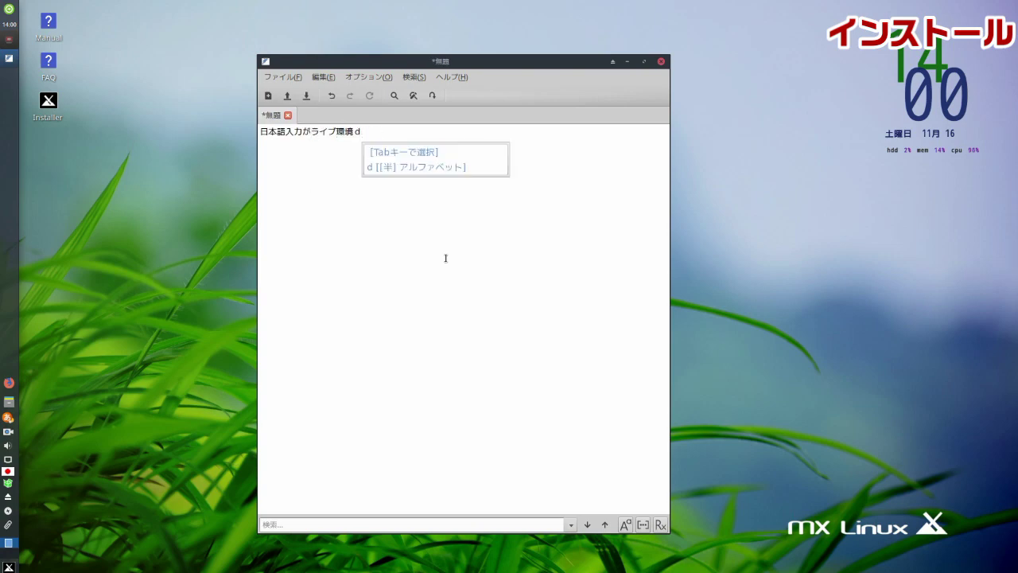
type("emodekimasu")
key("Return")
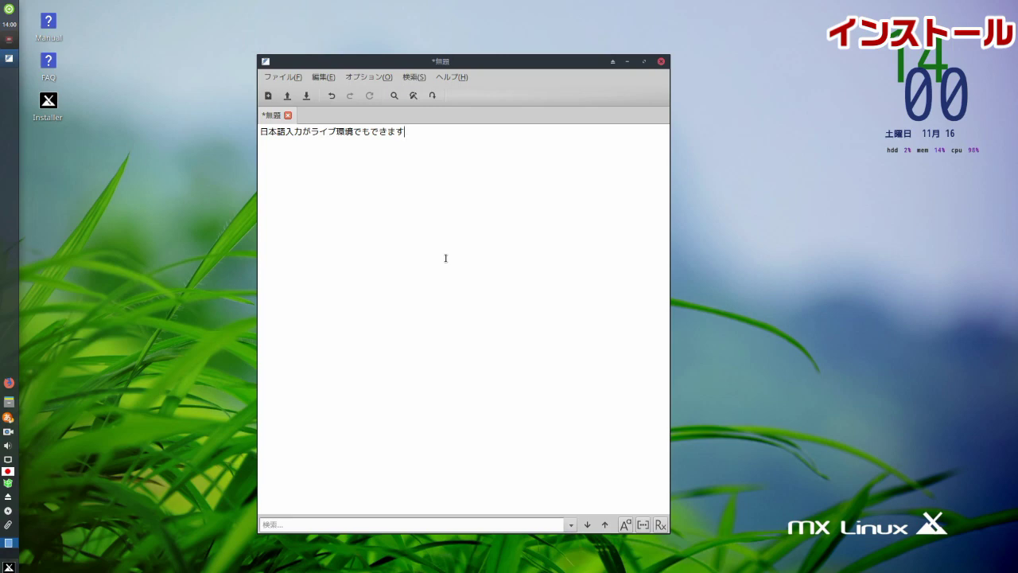
left_click(661, 61)
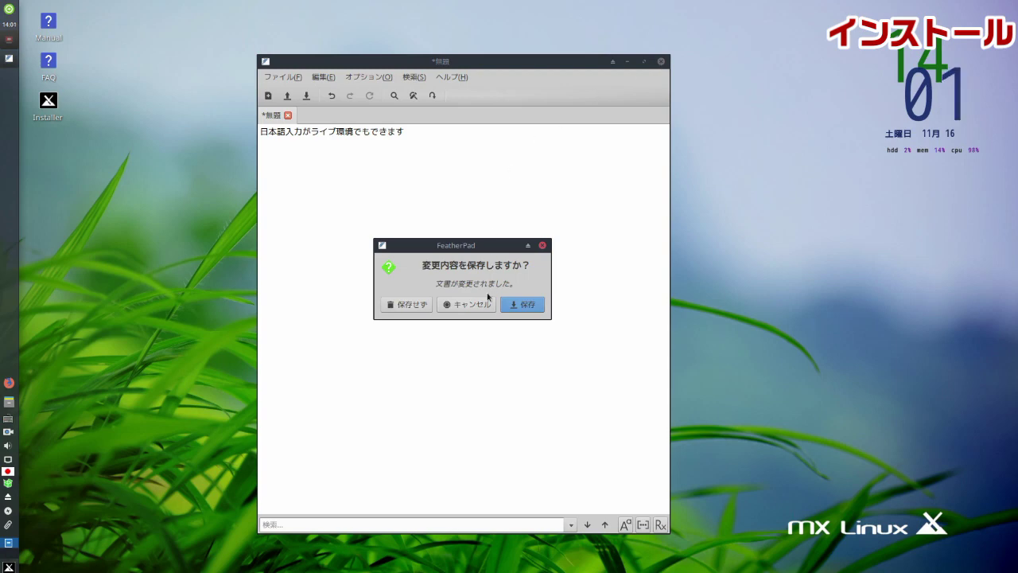
left_click(409, 304)
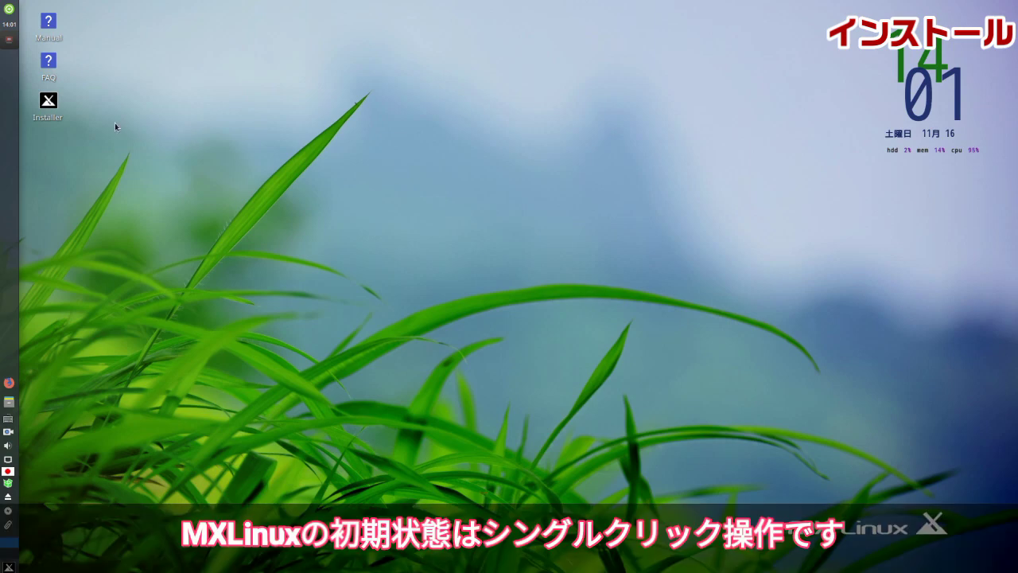
Launch the MX Linux installer, accept the terms and keyboard settings, and continue with a custom install on existing partitions
left_click(48, 101)
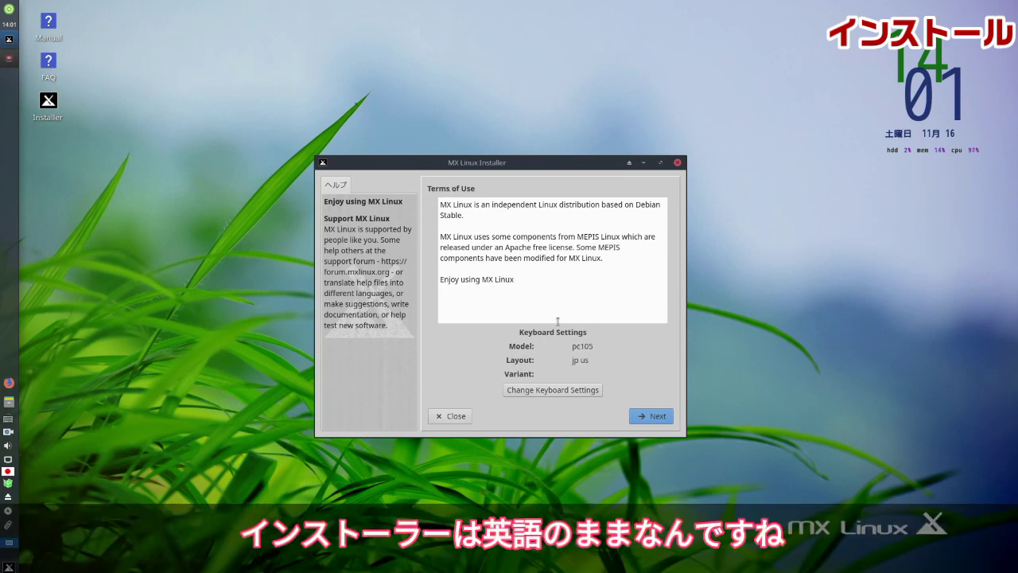
left_click(659, 416)
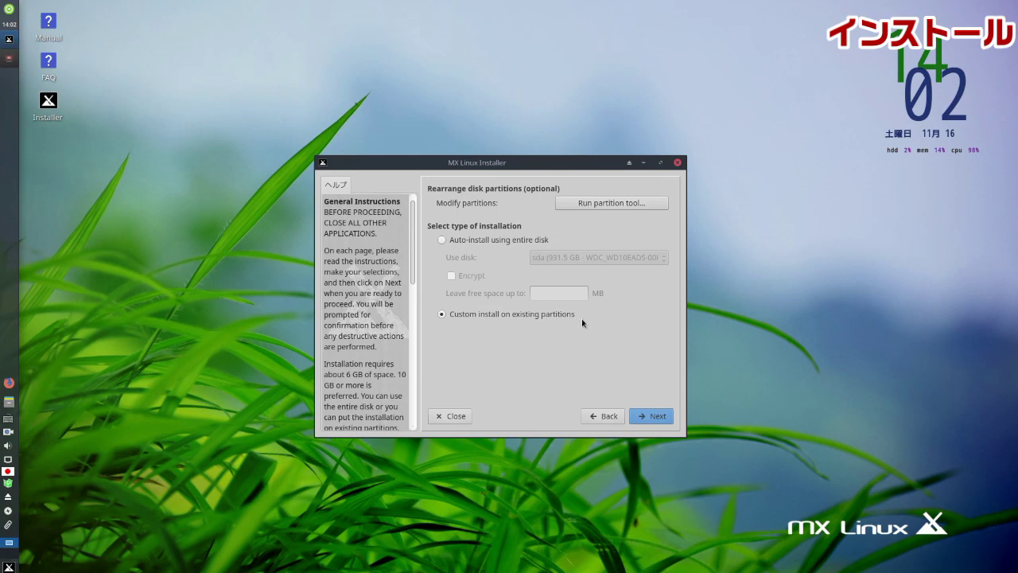
left_click(666, 416)
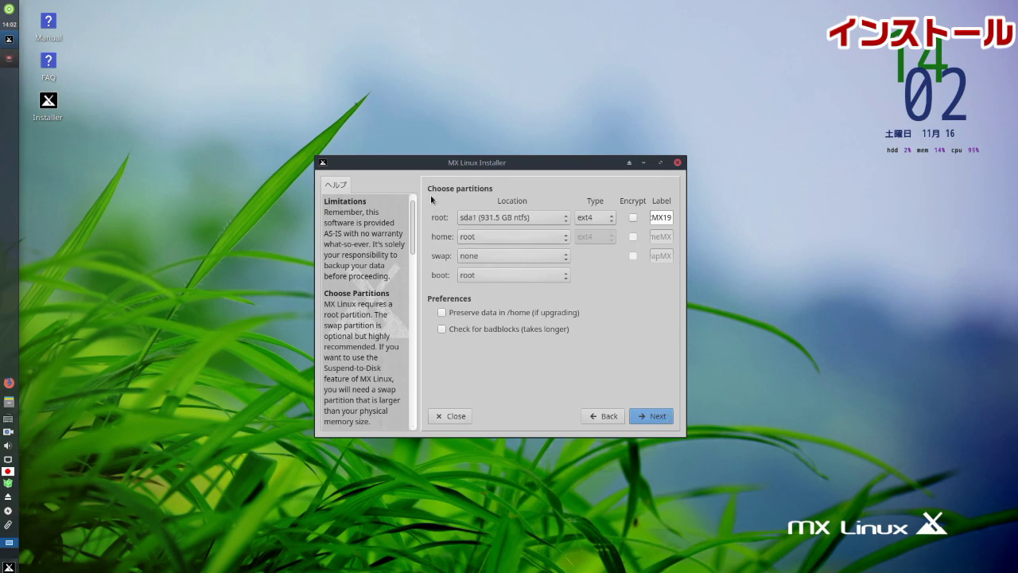
Assign sdd7 (19.6 GB ext4) as root and sdd8 (9.3 GB swap) as swap, and confirm formatting the partitions
left_click(567, 221)
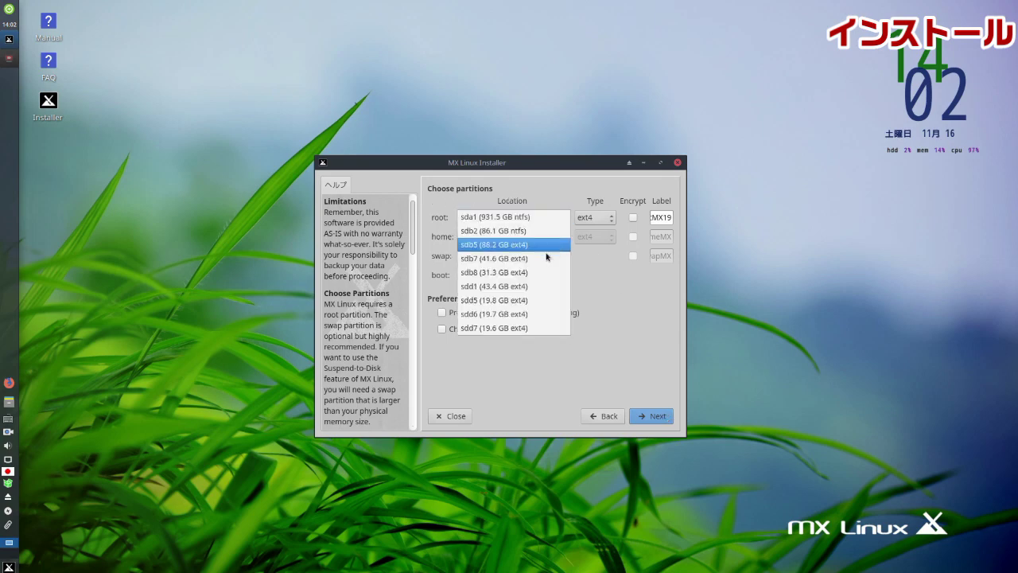
left_click(550, 326)
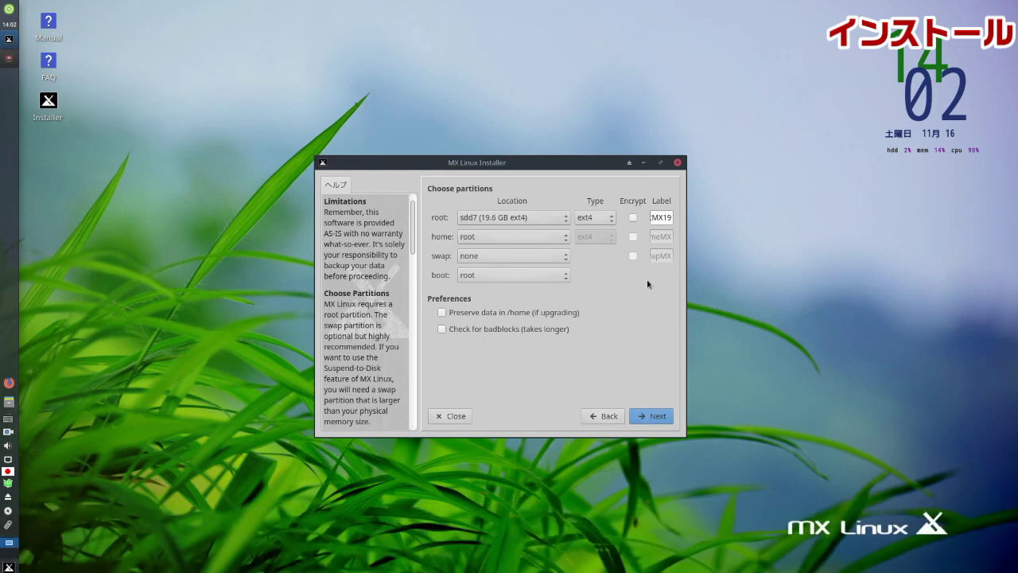
left_click(536, 262)
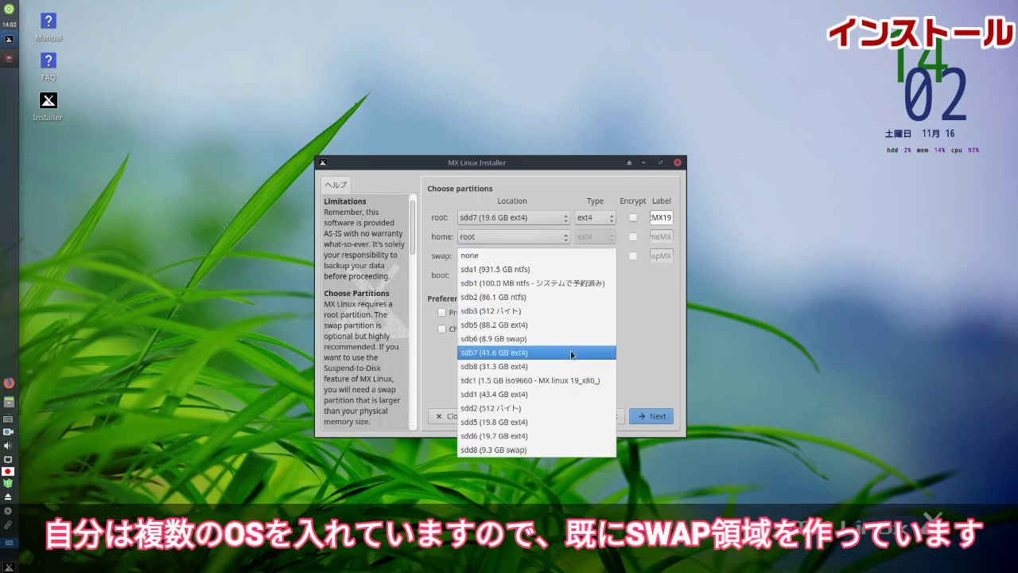
left_click(571, 447)
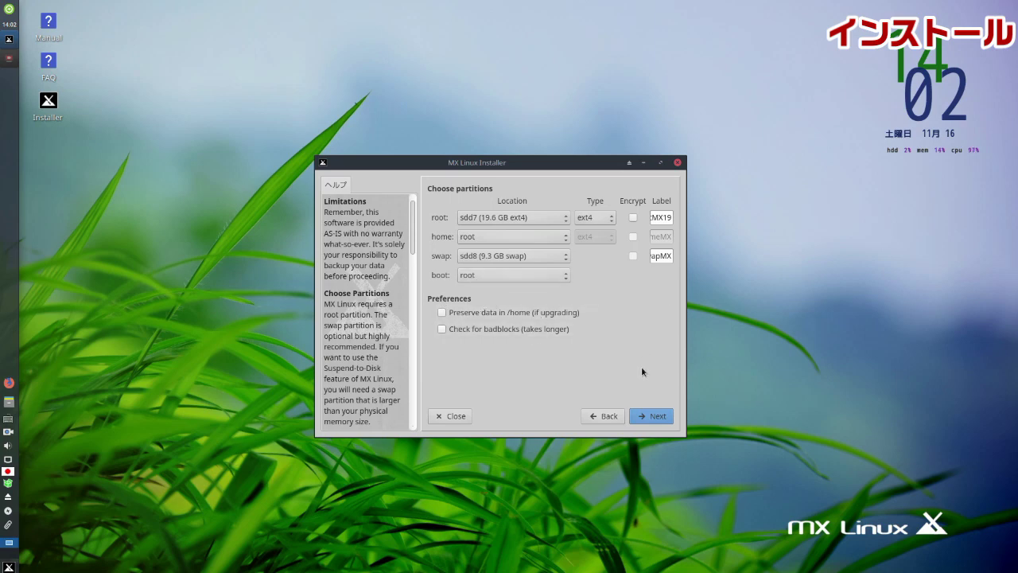
left_click(657, 416)
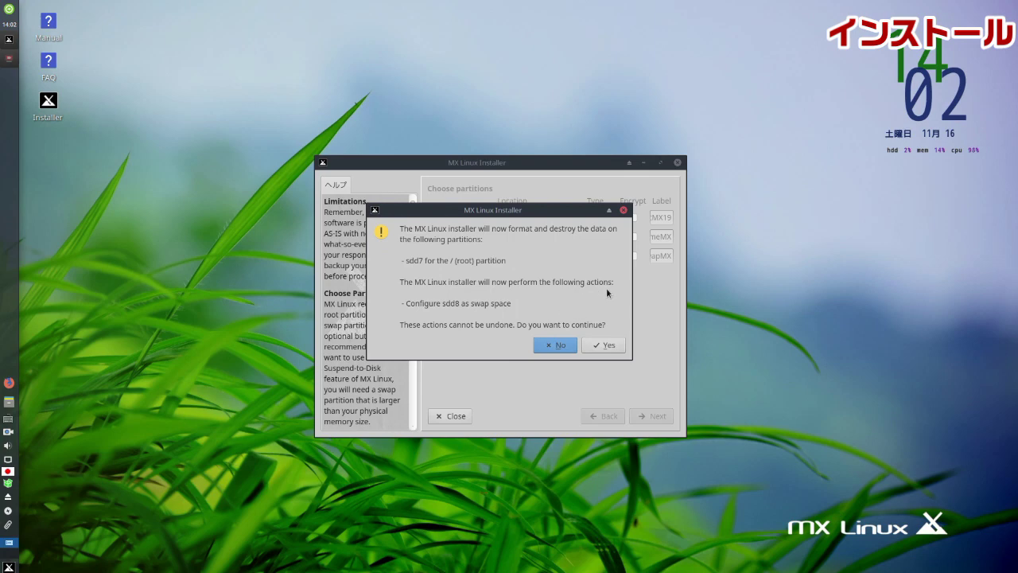
left_click(609, 343)
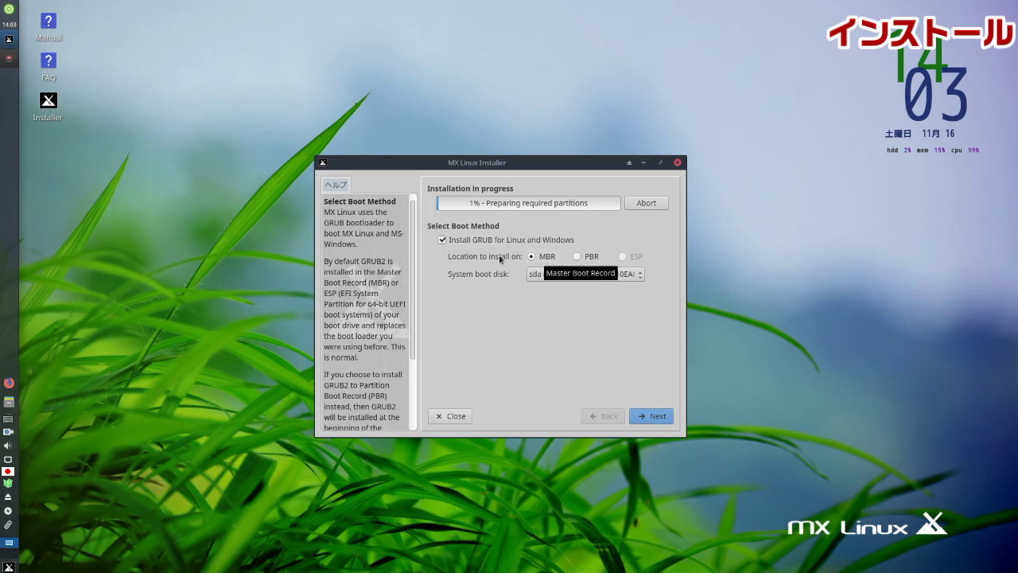
Install GRUB to the MBR with sdd (111.8 GB) as the system boot disk
left_click(636, 274)
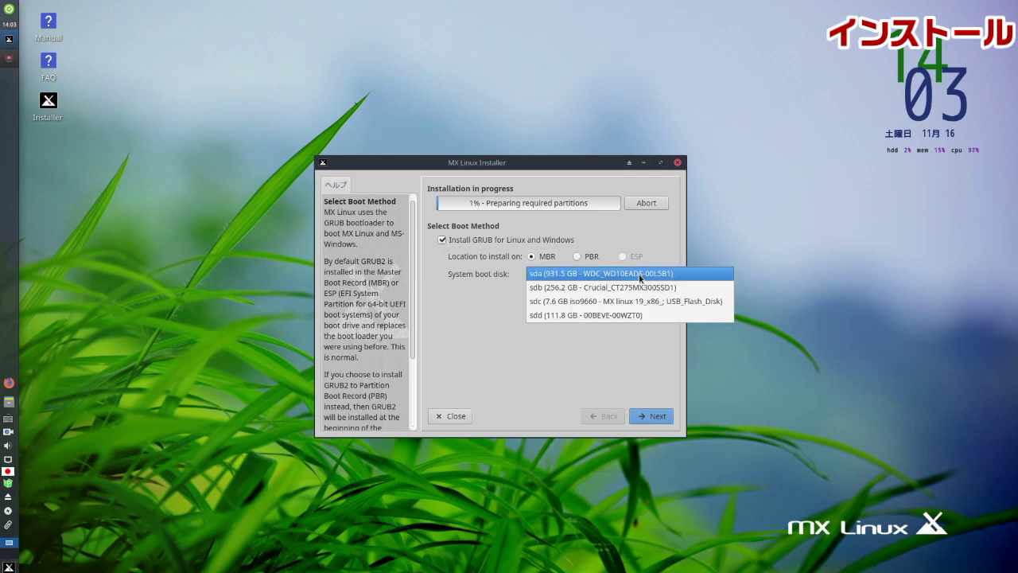
left_click(648, 315)
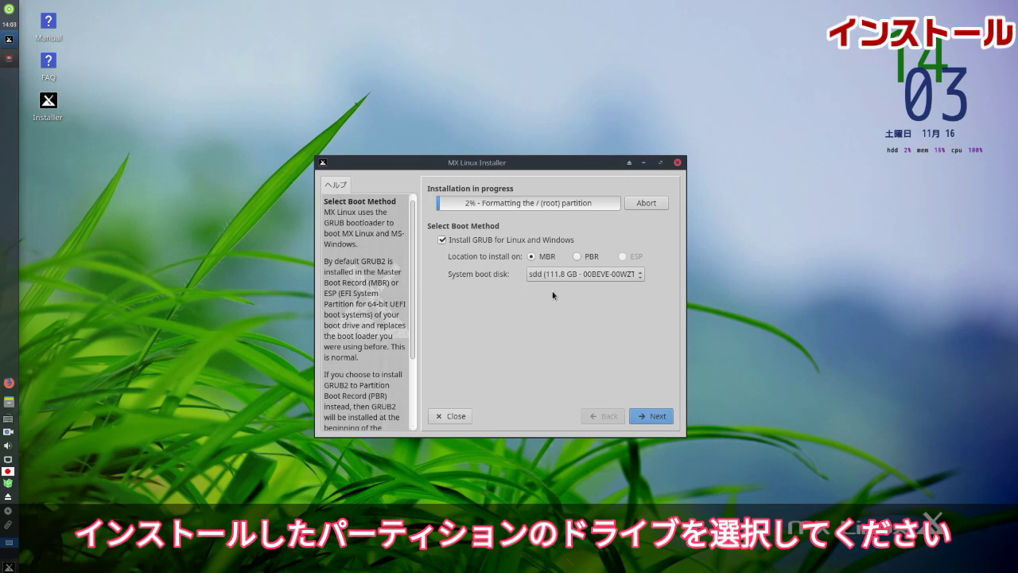
left_click(664, 419)
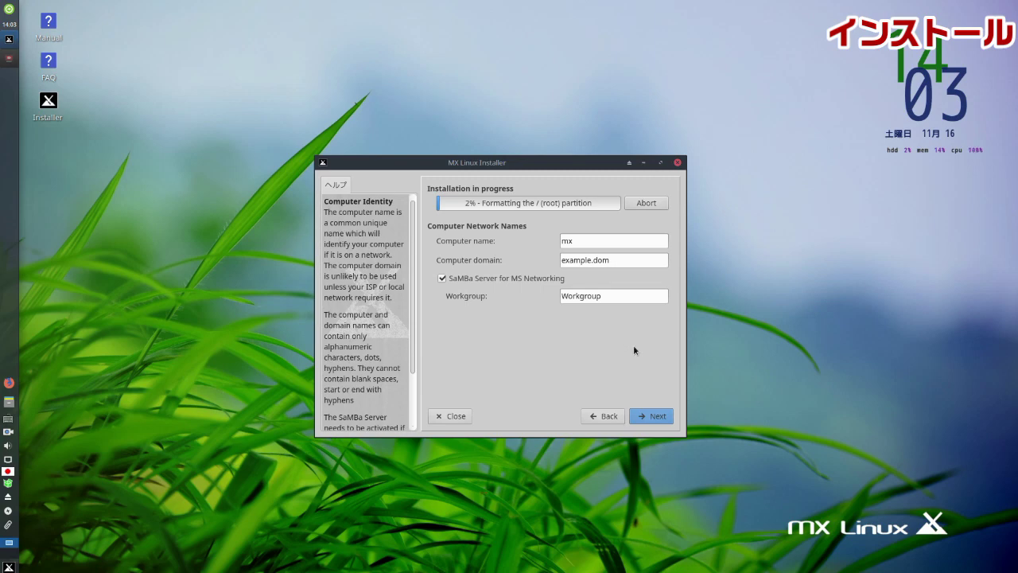
Accept the default network names and localization settings, and complete the user and root accounts with their passwords and autologin enabled
left_click(655, 416)
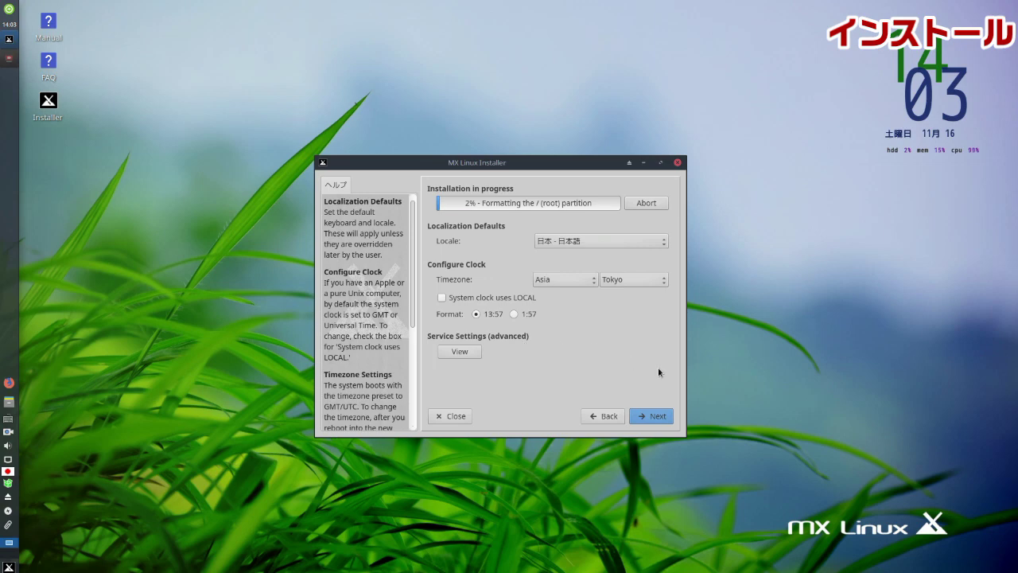
left_click(651, 415)
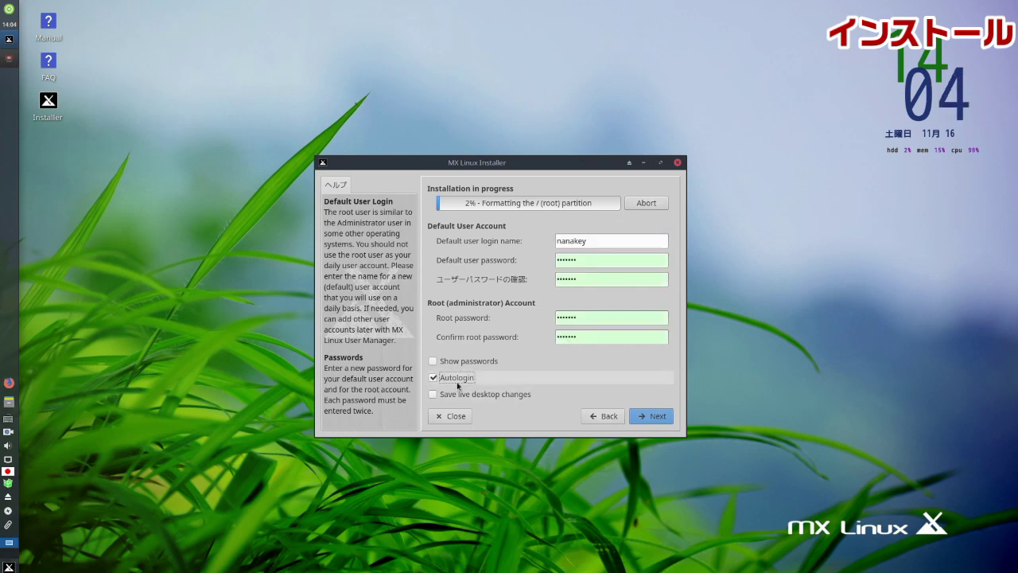
left_click(657, 416)
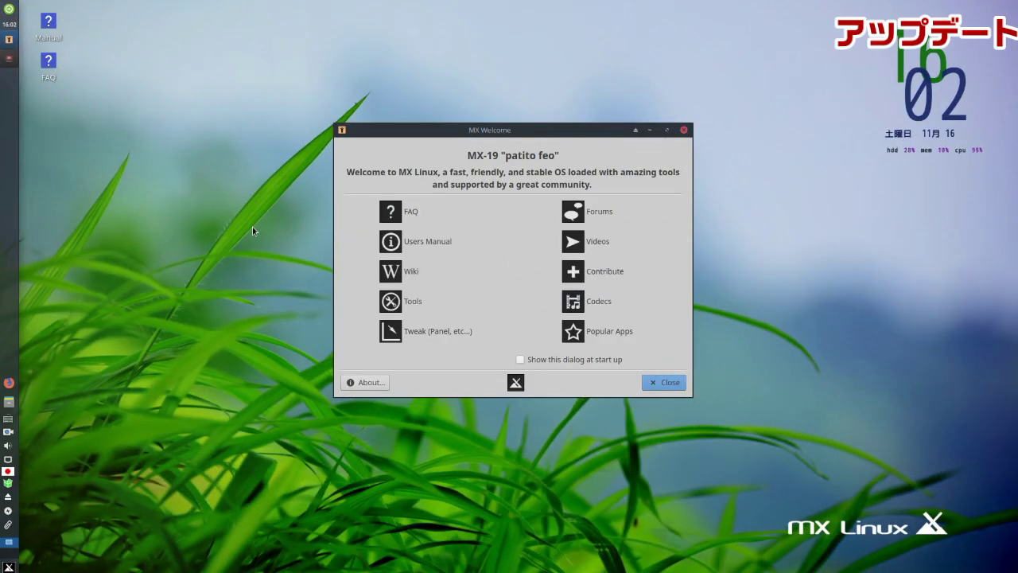
Dismiss the MX Welcome dialog and run a full upgrade with MX Updater, authenticating with the root password and agreeing to continue
left_click(668, 382)
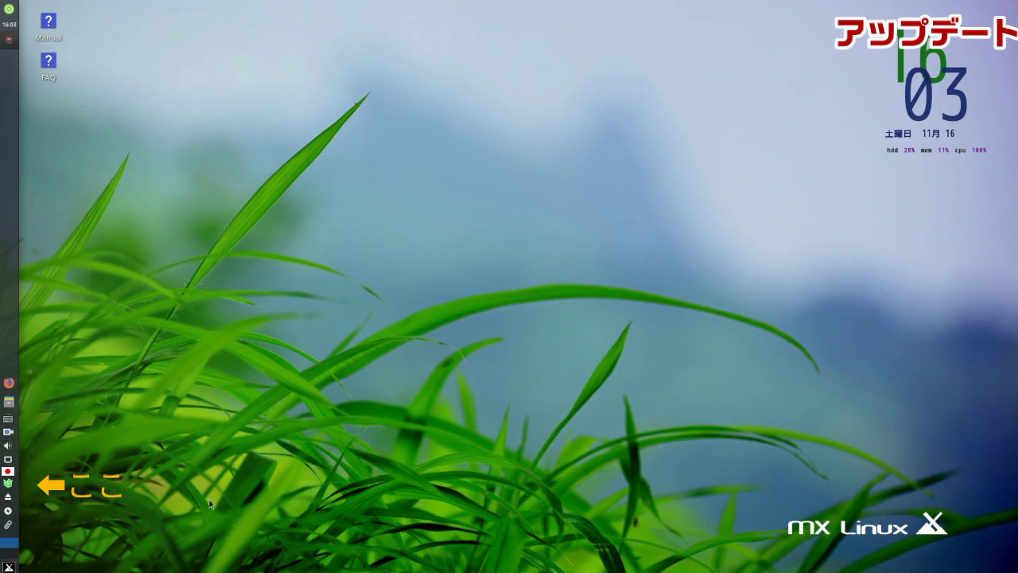
left_click(8, 482)
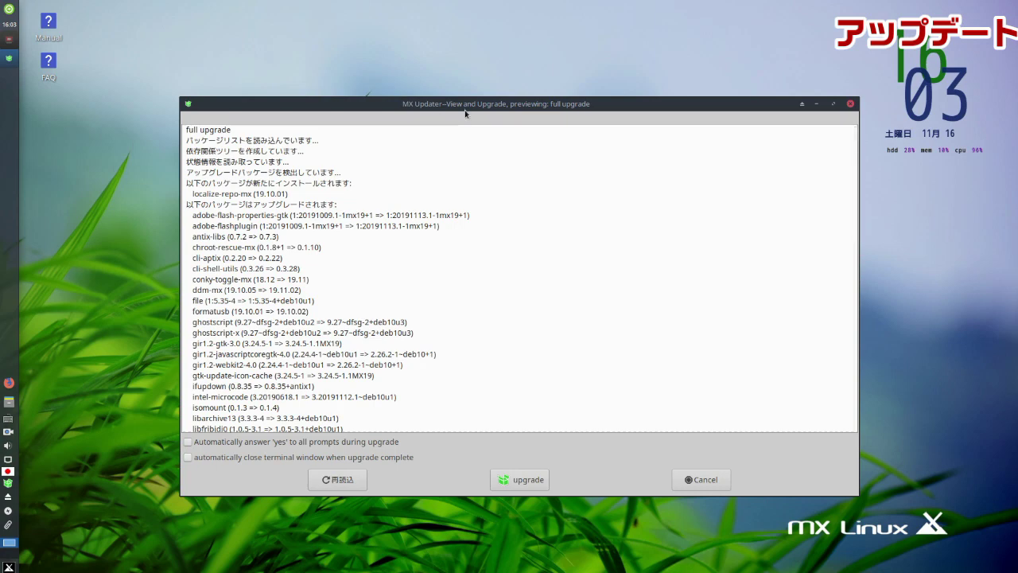
left_click(523, 481)
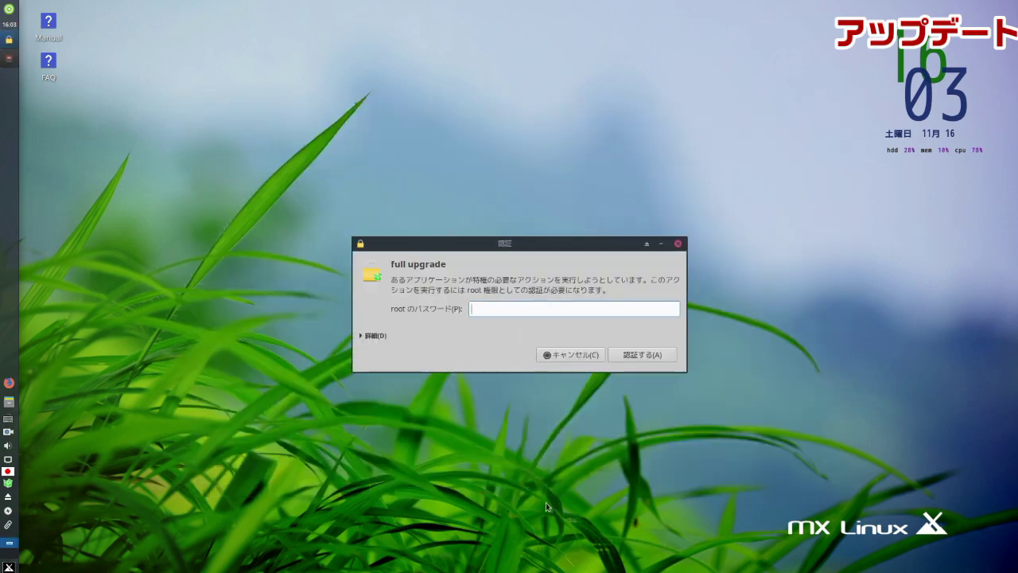
type("*****")
key("Return")
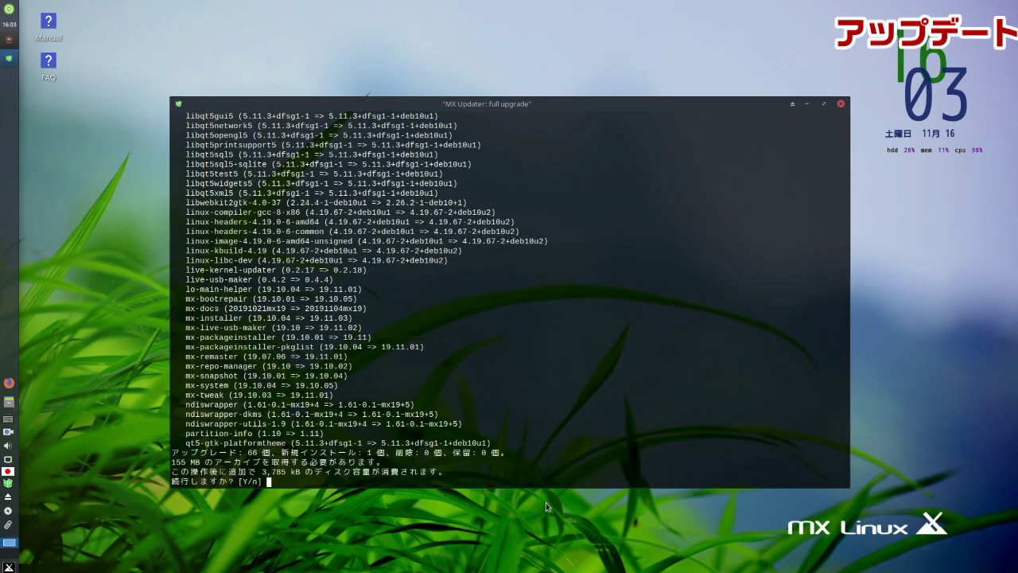
type("y")
key("Return")
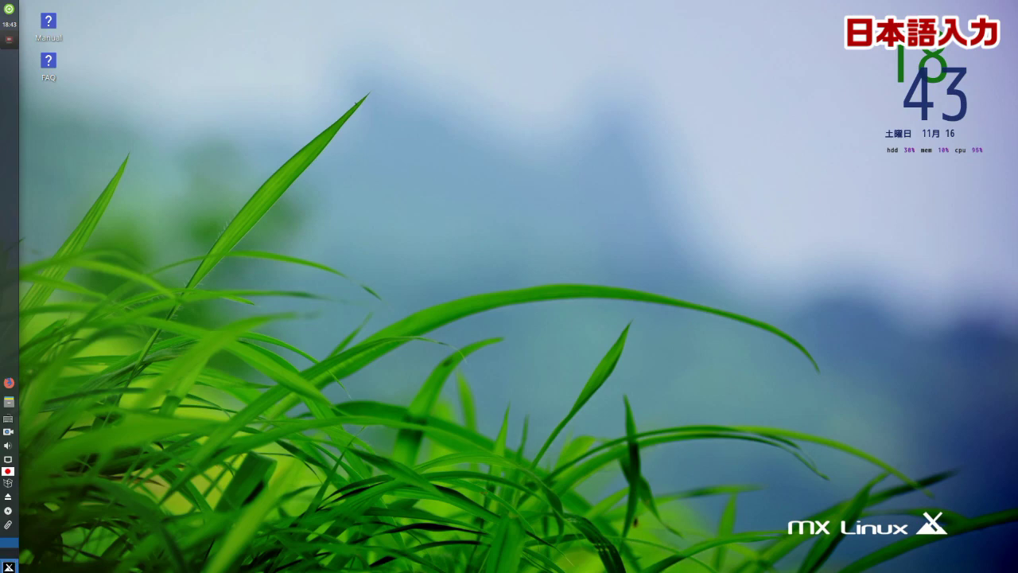
Open the FeatherPad text editor and enter the Japanese test sentence 日本語入力ができます。 with kana-to-kanji conversion
key("super")
left_click(229, 394)
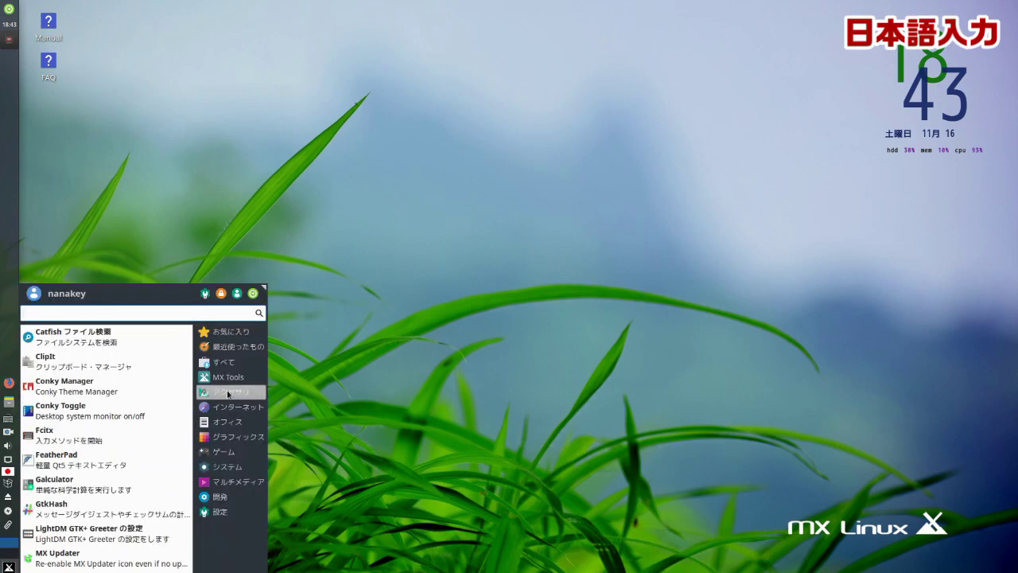
left_click(122, 454)
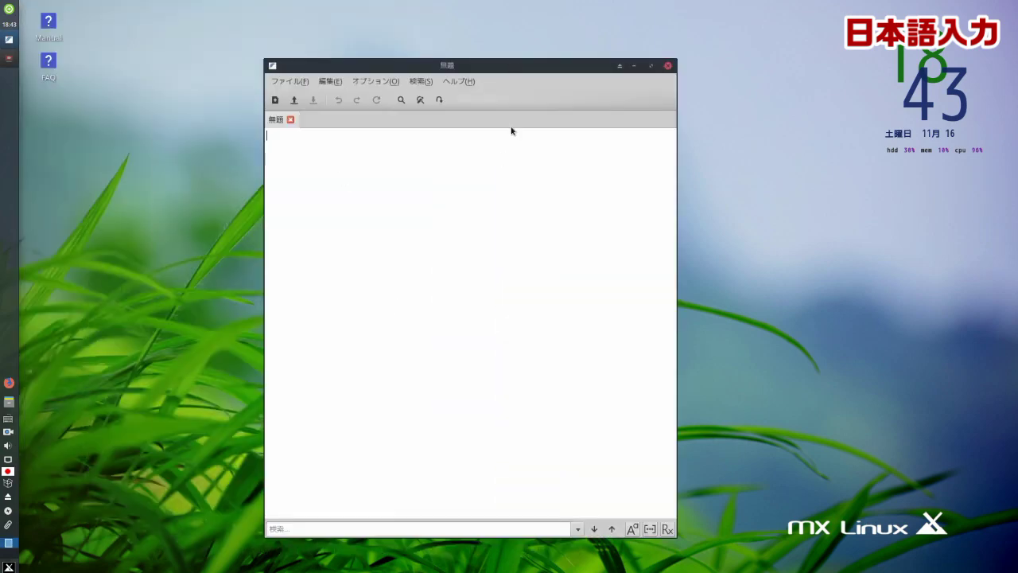
type("nihongo")
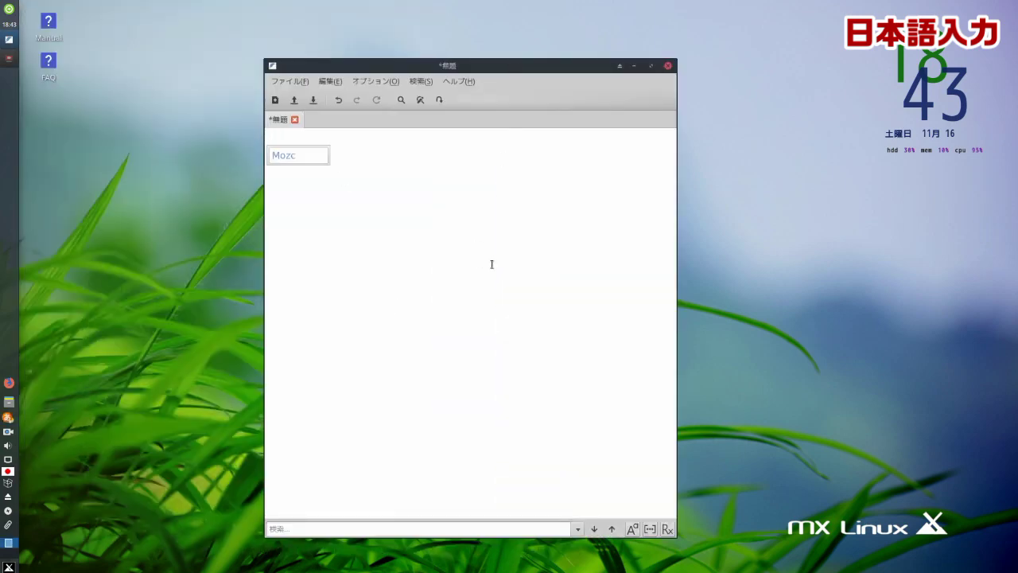
type("nyuryo")
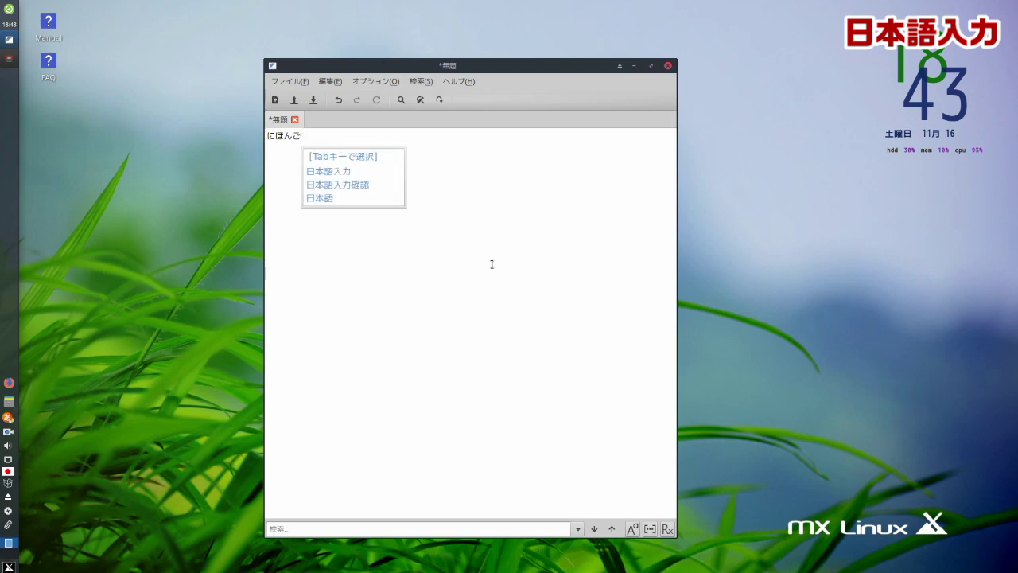
type("ku")
key("space")
key("Return")
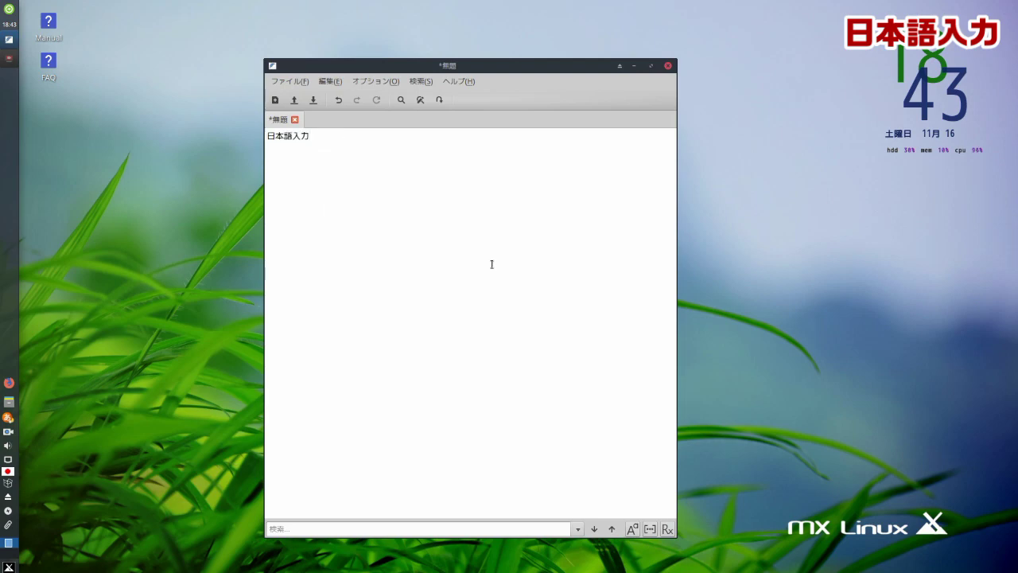
type("gadekimasu.")
key("space")
key("Return")
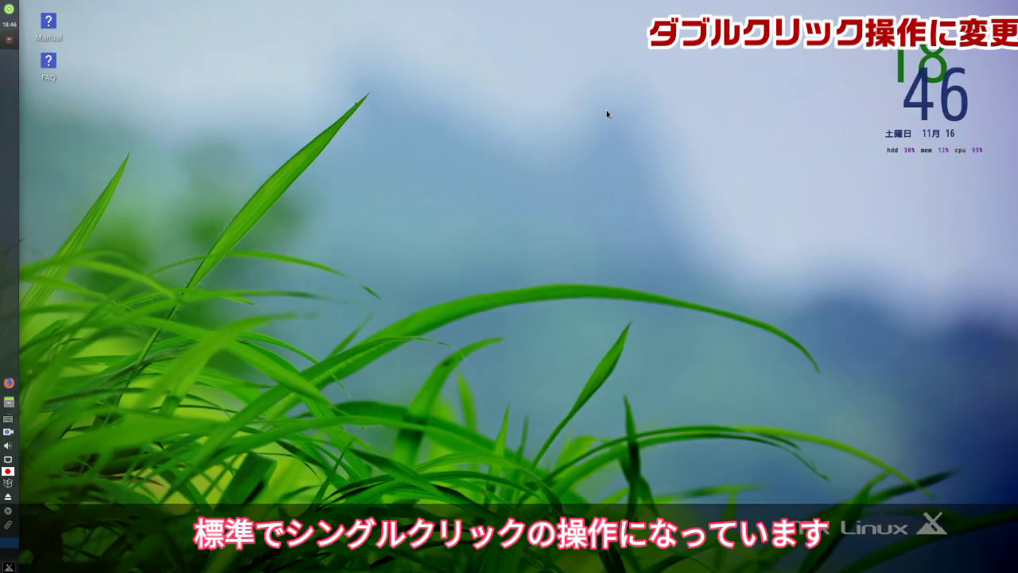
Test the file manager's click behaviour by opening 新規ファイル in the ドキュメント folder, and close the editor and file manager
left_click(8, 402)
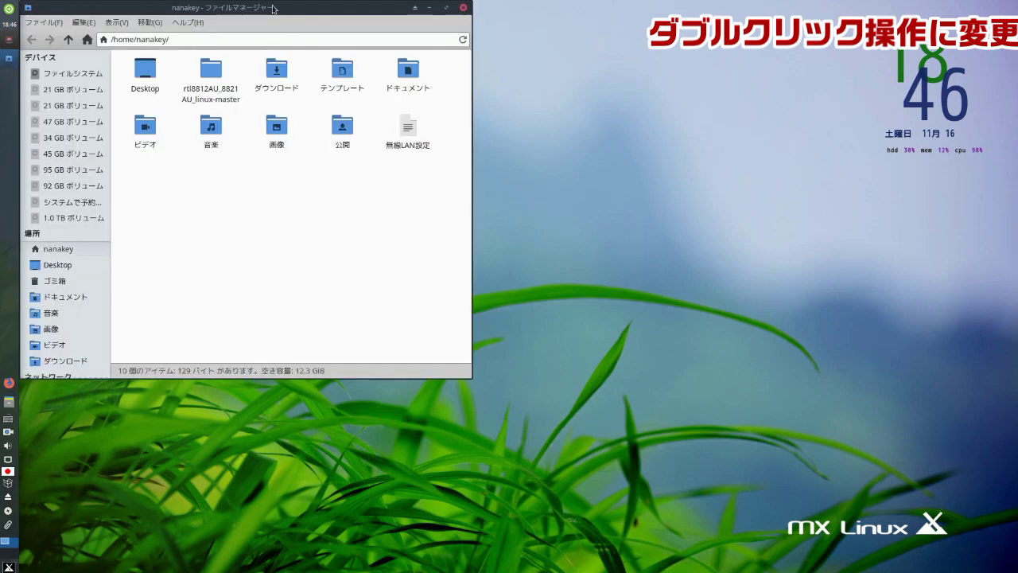
left_click_drag(272, 7, 525, 73)
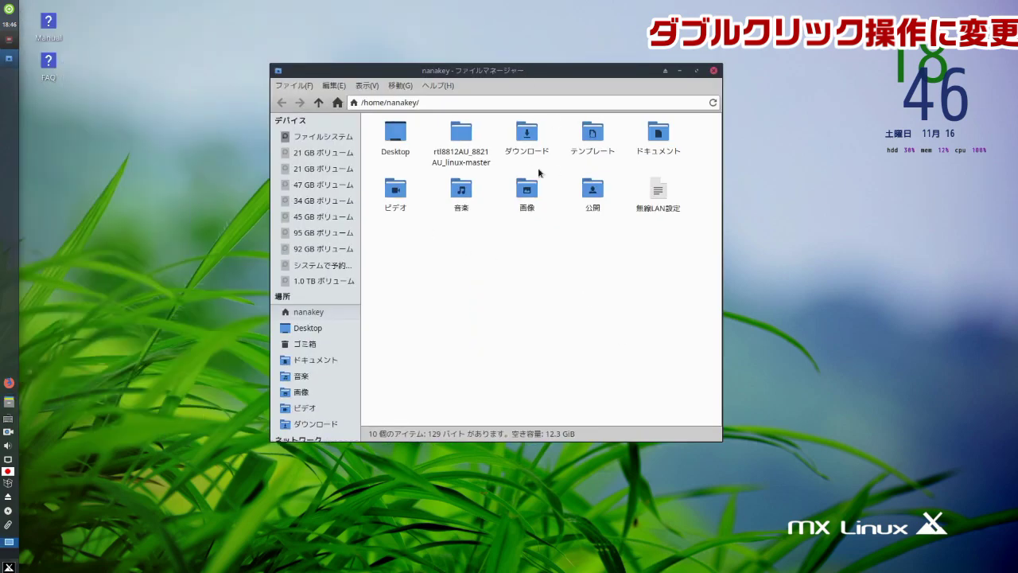
left_click(658, 144)
double_click(657, 145)
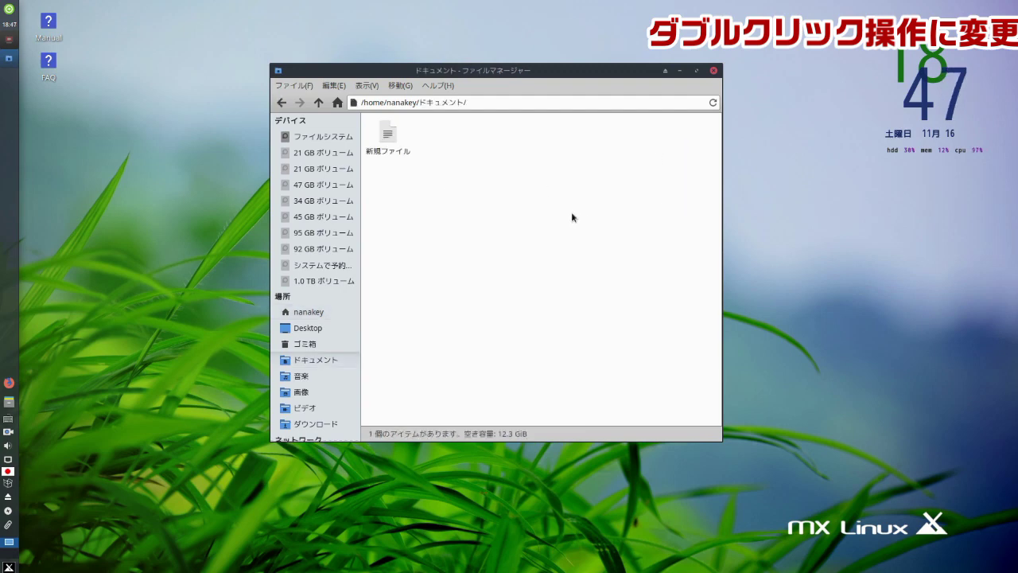
left_click(395, 141)
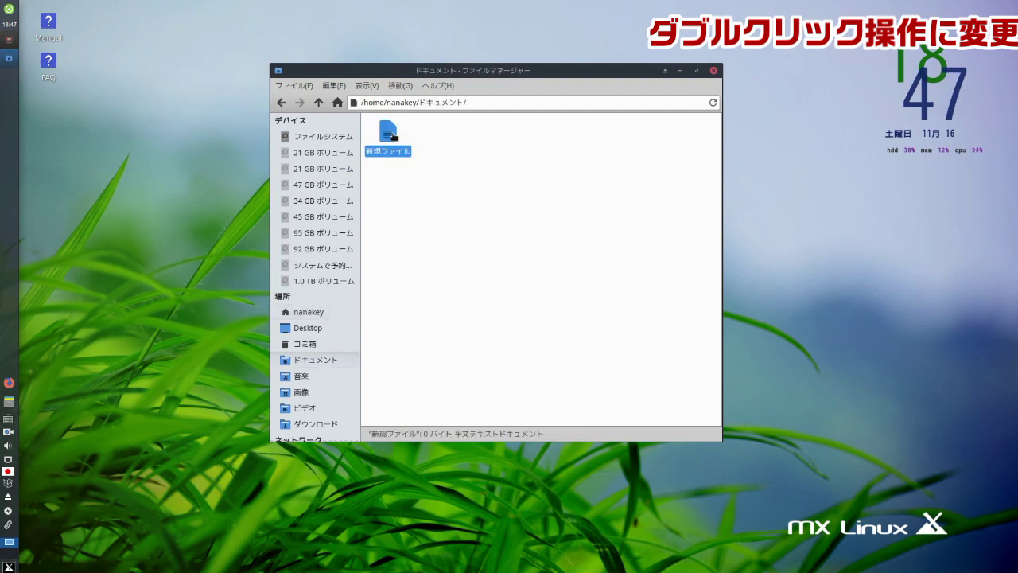
double_click(393, 136)
left_click_drag(315, 113, 556, 96)
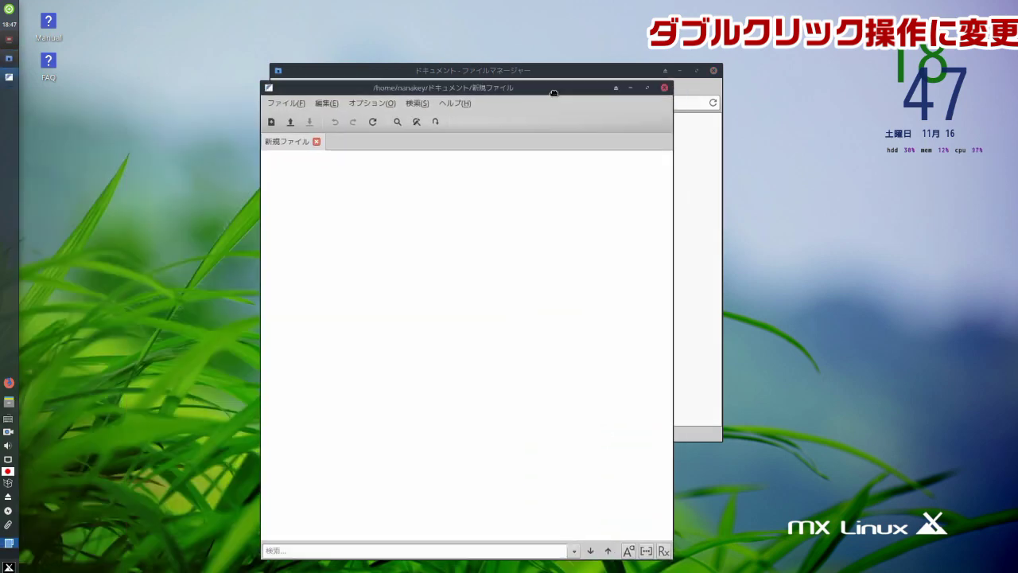
left_click(663, 87)
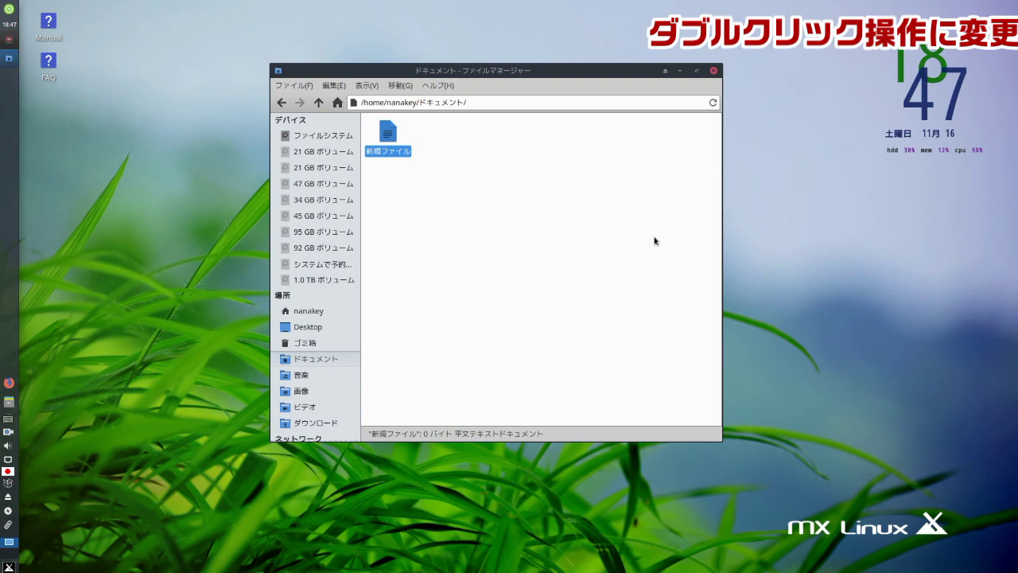
left_click(713, 70)
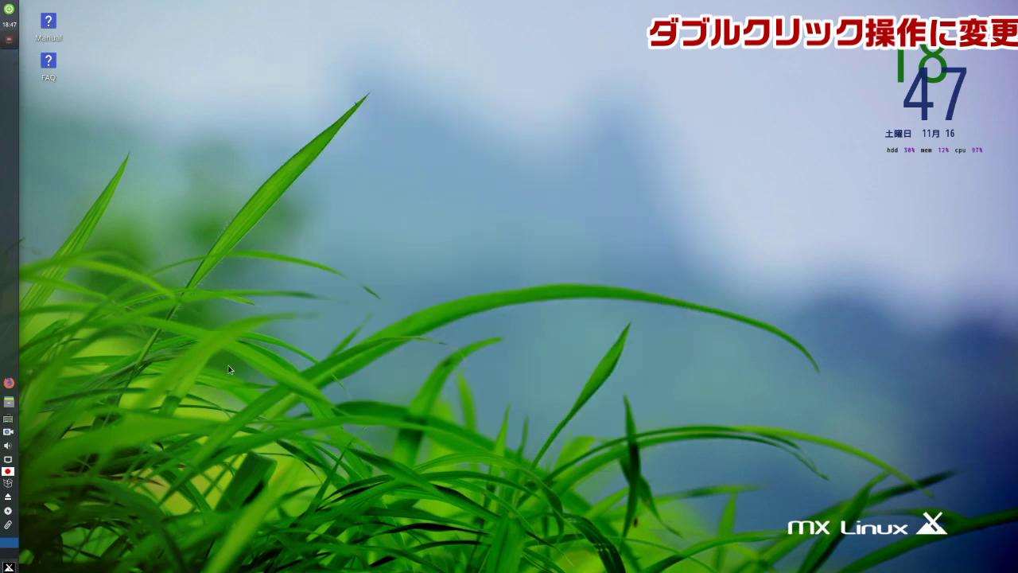
Disable single-click on the desktop and in Thunar File Manager with MX Tweak, and apply the change
left_click(9, 566)
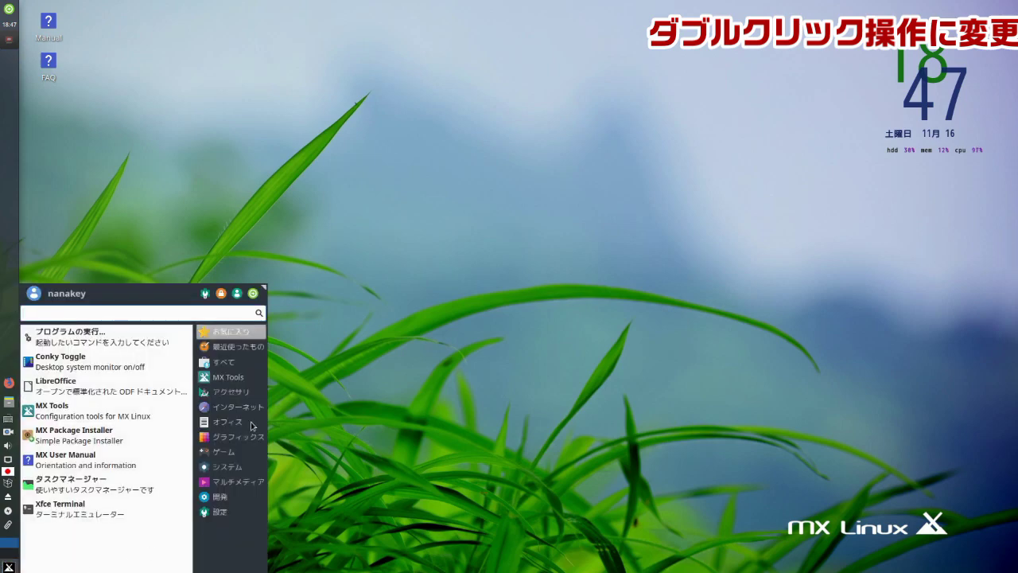
mouse_move(239, 377)
scroll(150, 474, "down", 5)
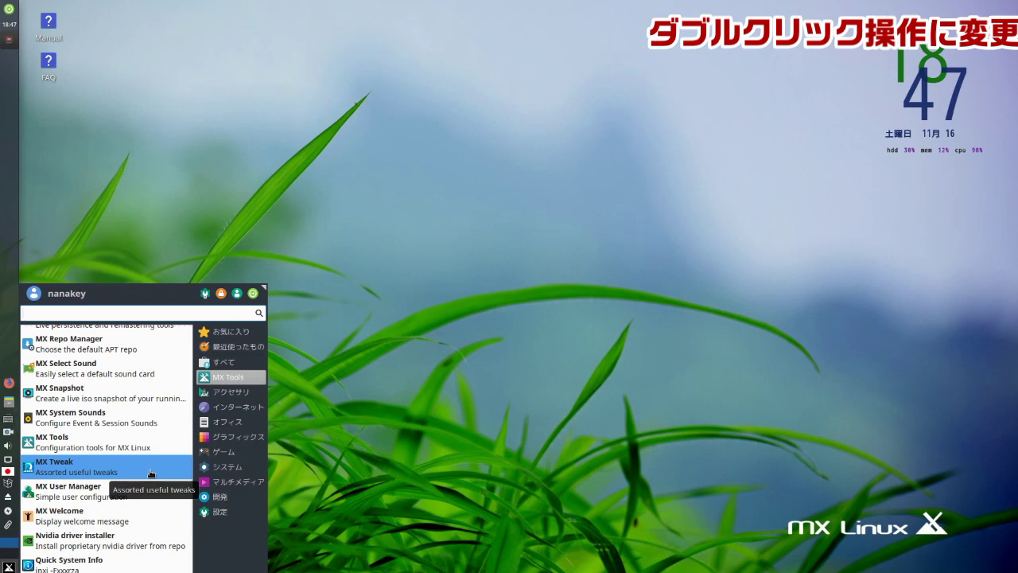
left_click(150, 474)
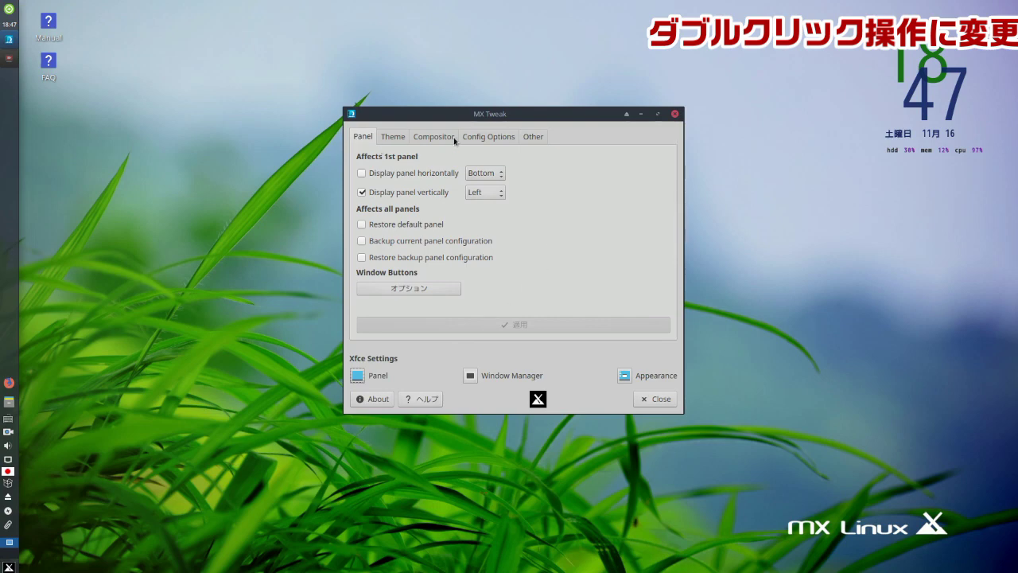
left_click(528, 137)
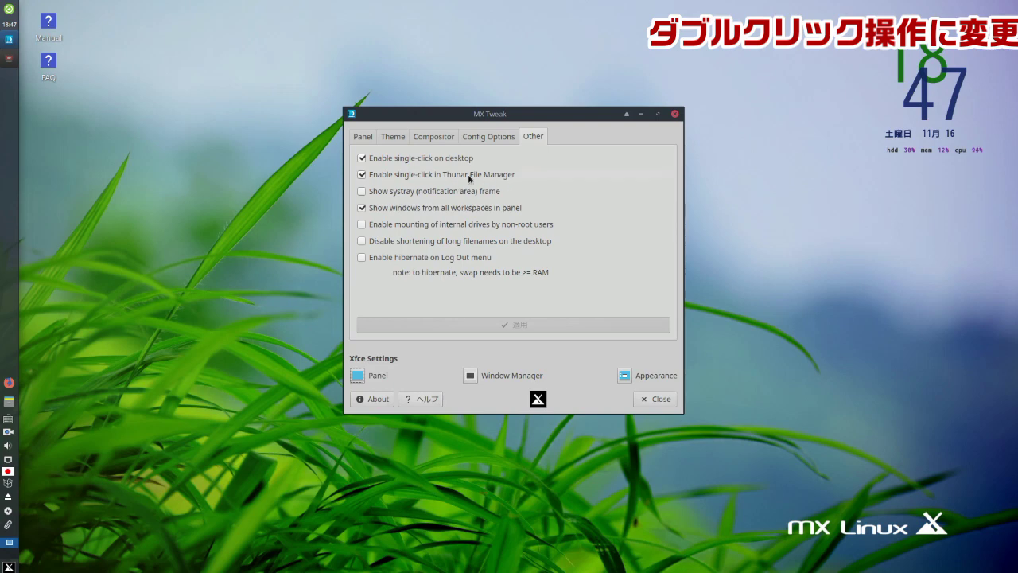
left_click(362, 157)
left_click(362, 175)
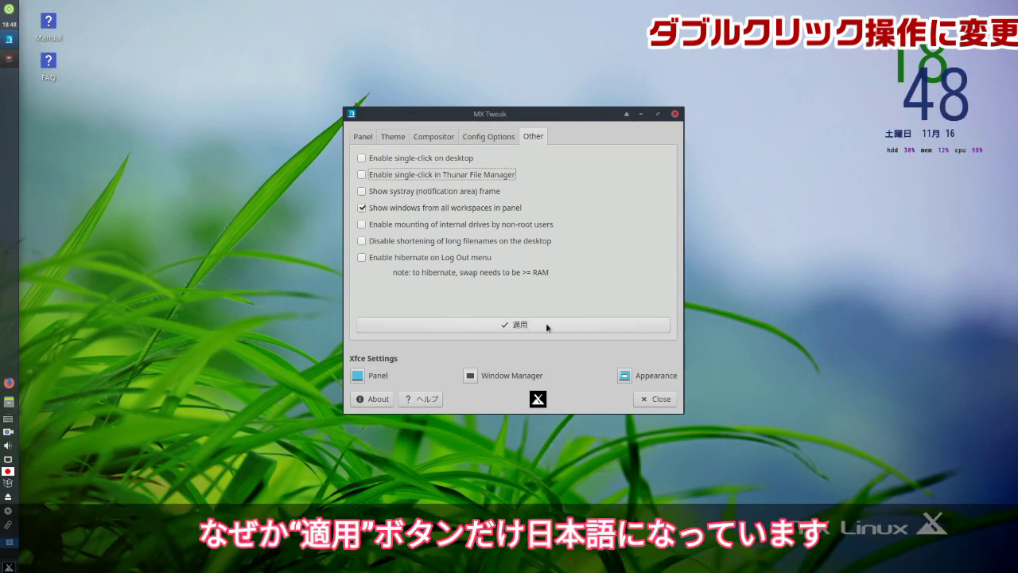
left_click(546, 324)
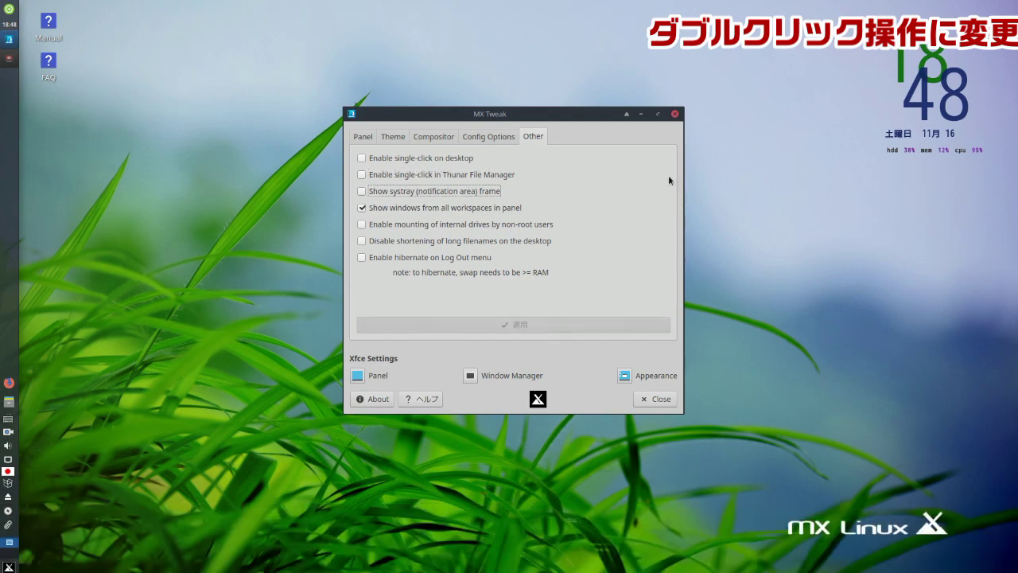
left_click(660, 400)
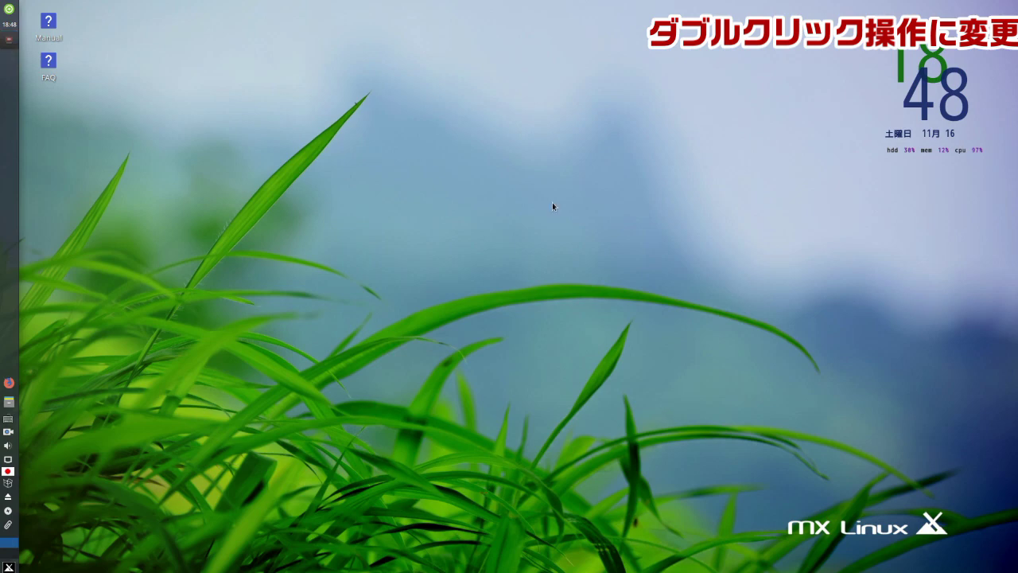
Test double-click opening on the ドキュメント folder and its 新規ファイル in the file manager, and close the editor
left_click(8, 401)
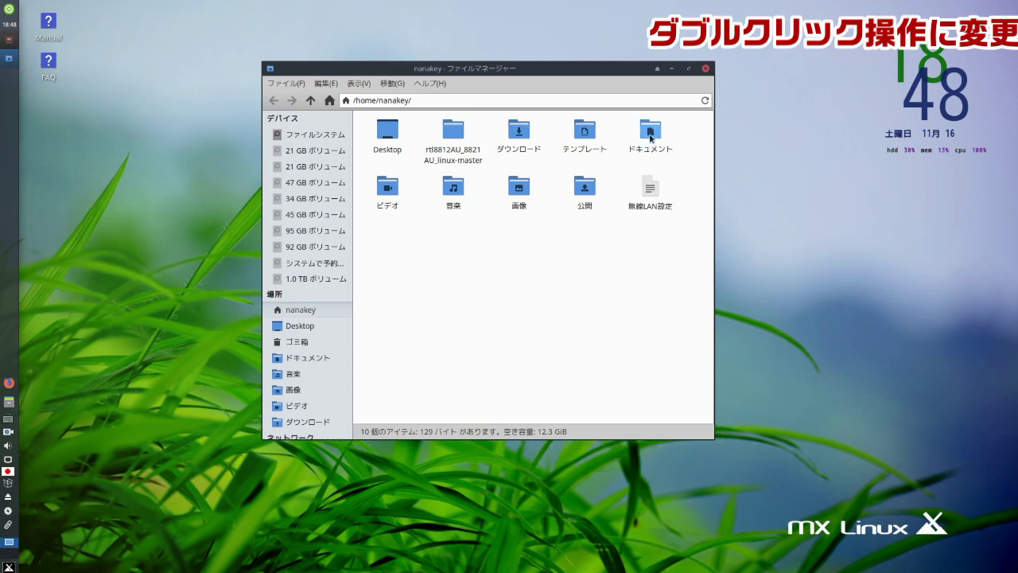
mouse_move(650, 138)
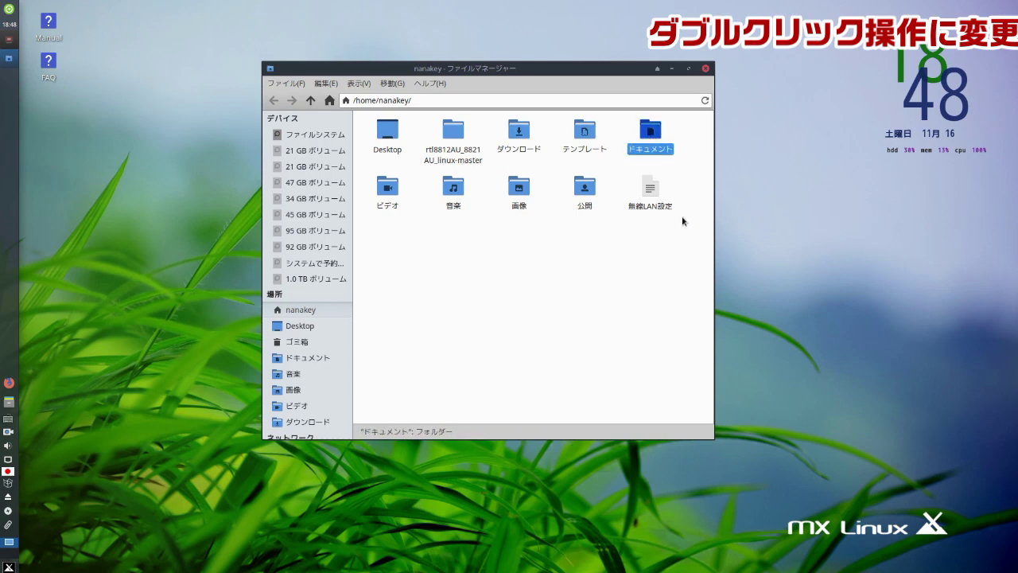
double_click(653, 135)
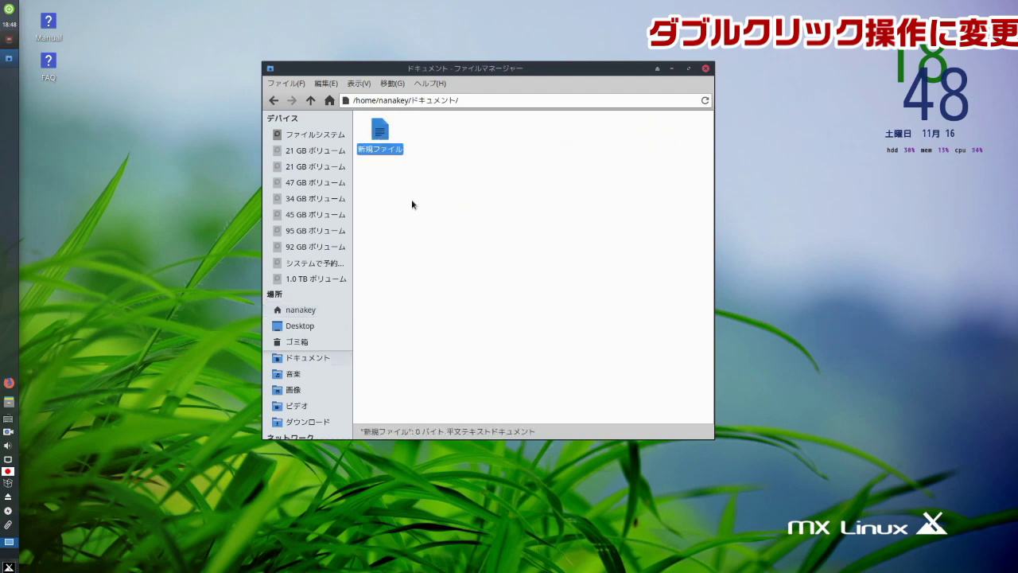
left_click(384, 135)
left_click_drag(553, 97, 596, 96)
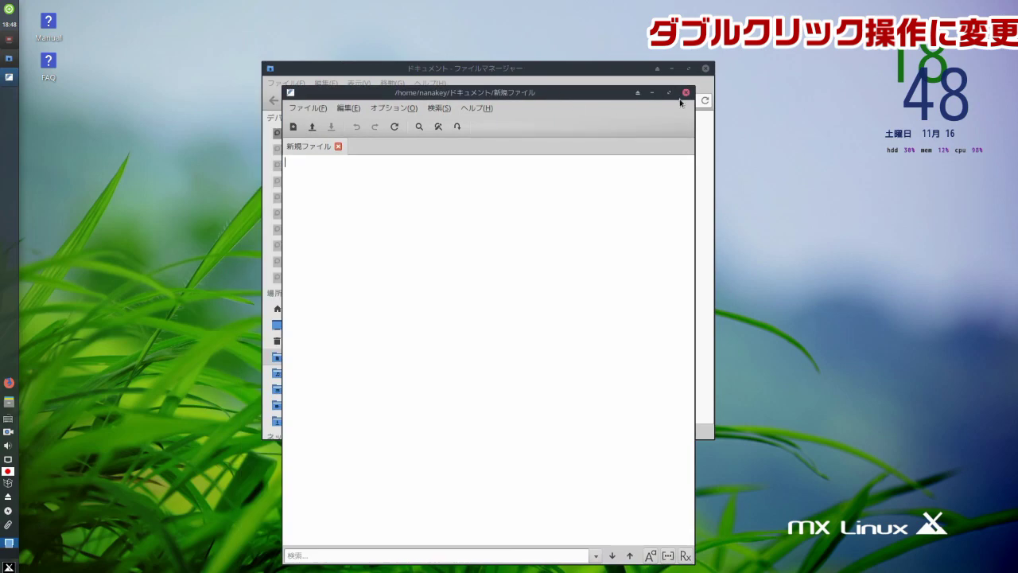
left_click(687, 98)
Copy 新規ファイル from the ドキュメント folder to the desktop and close the file manager
left_click(378, 132)
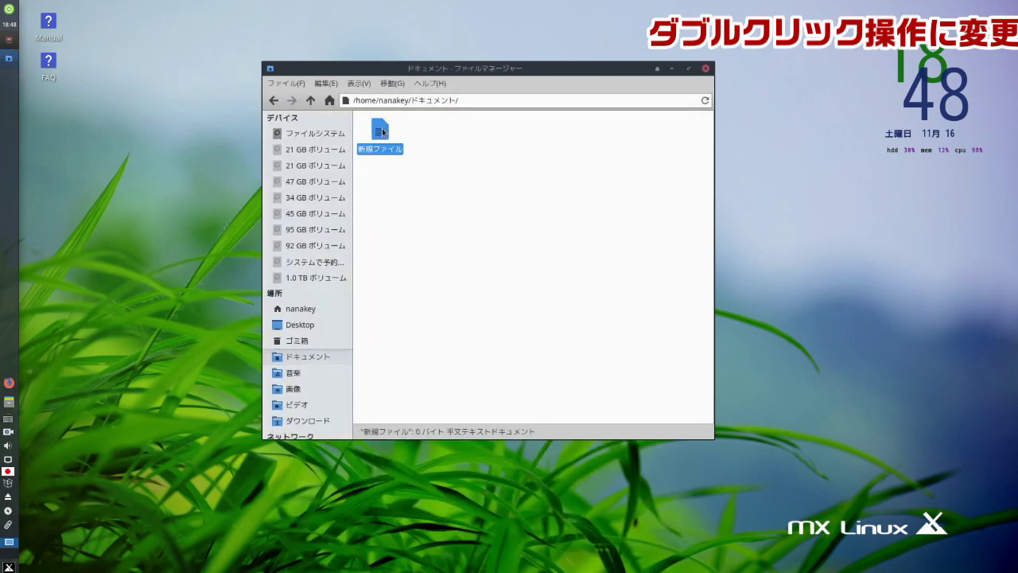
right_click(382, 128)
left_click(455, 198)
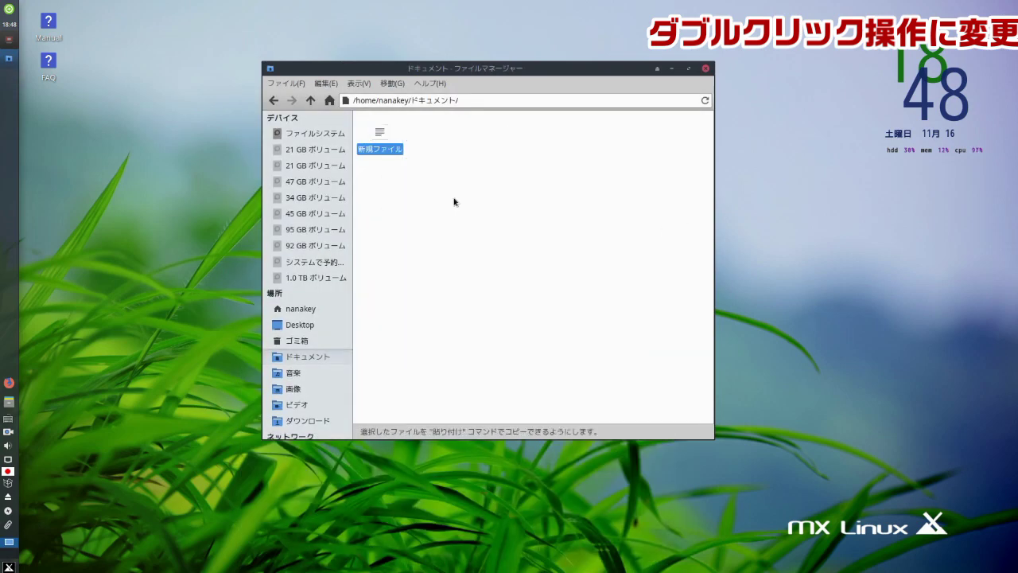
right_click(156, 152)
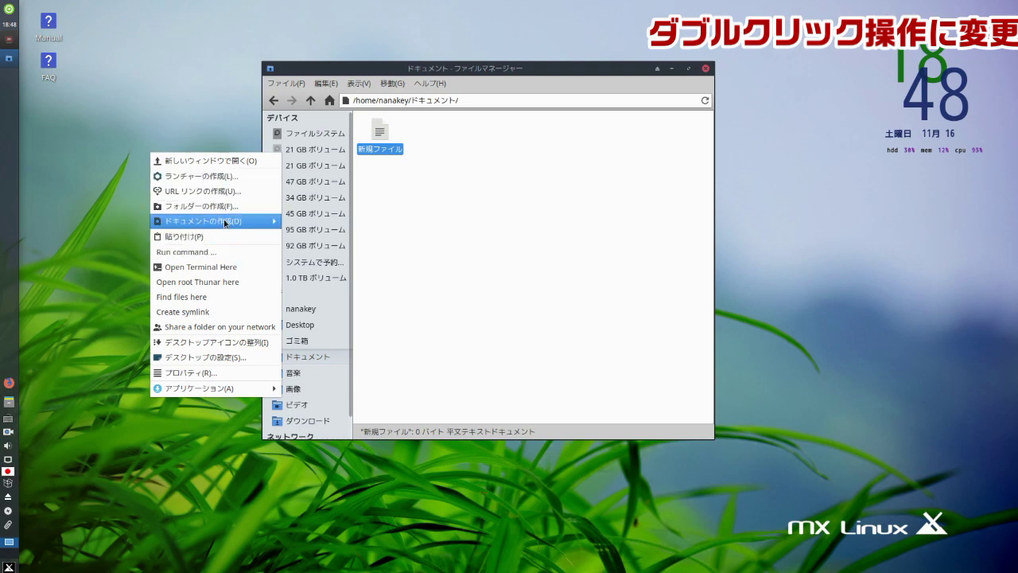
left_click(248, 237)
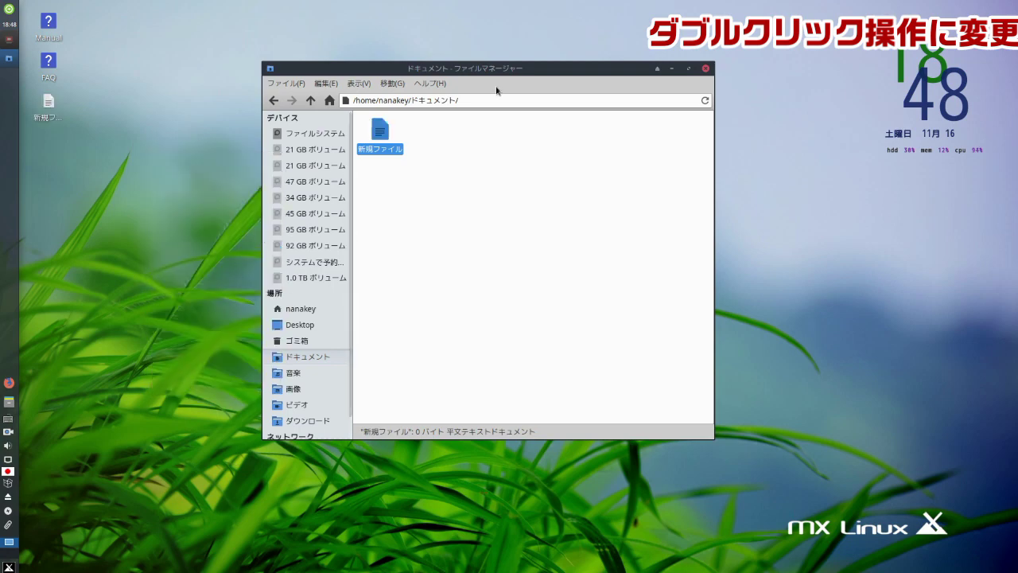
left_click(704, 68)
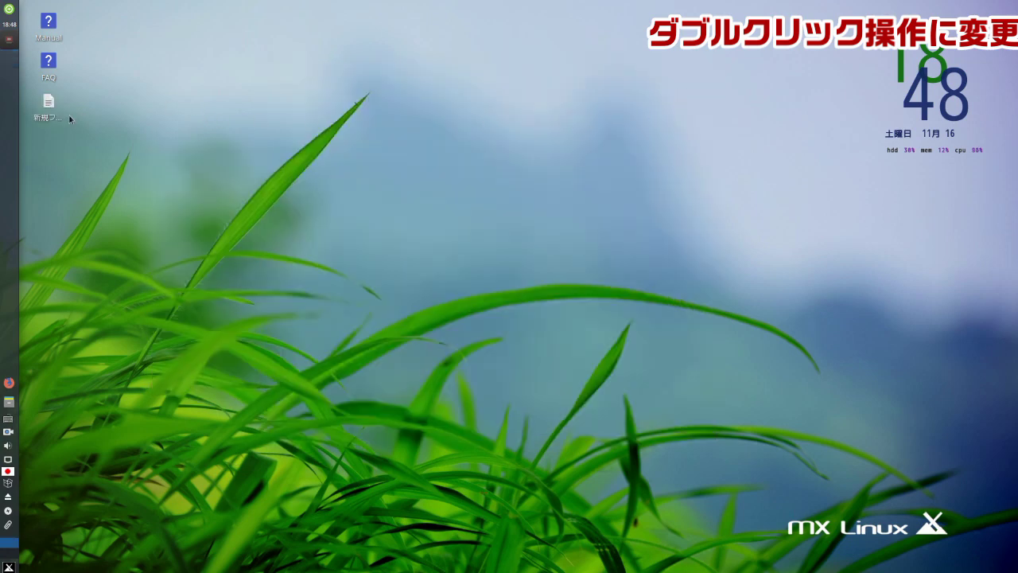
Test double-click opening on the desktop copy of 新規ファイル and close the editor
left_click(49, 103)
double_click(48, 102)
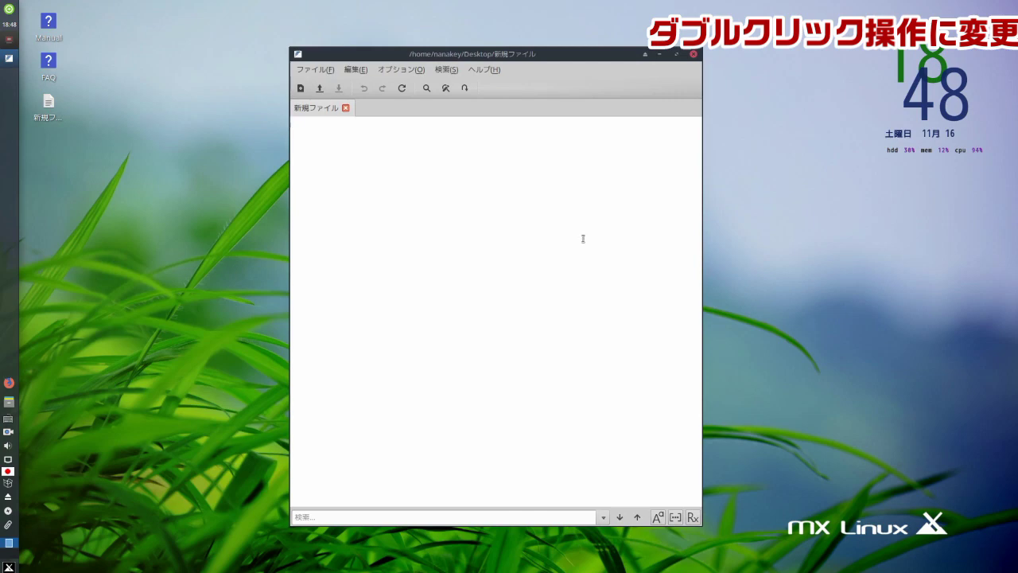
left_click(693, 55)
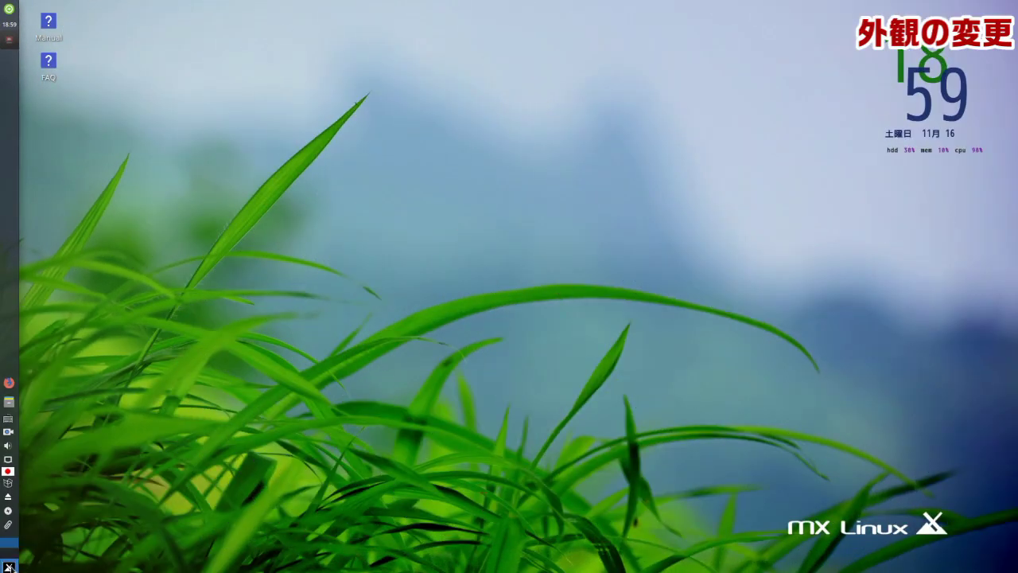
Open MX Tweak from the MX Tools group of applications
left_click(8, 566)
left_click(242, 378)
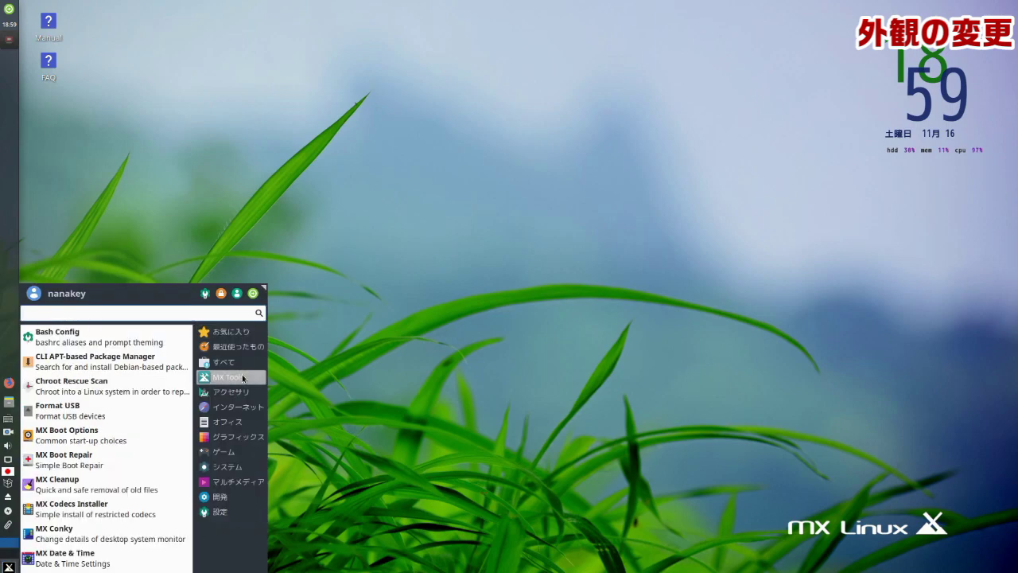
scroll(151, 469, "down", 5)
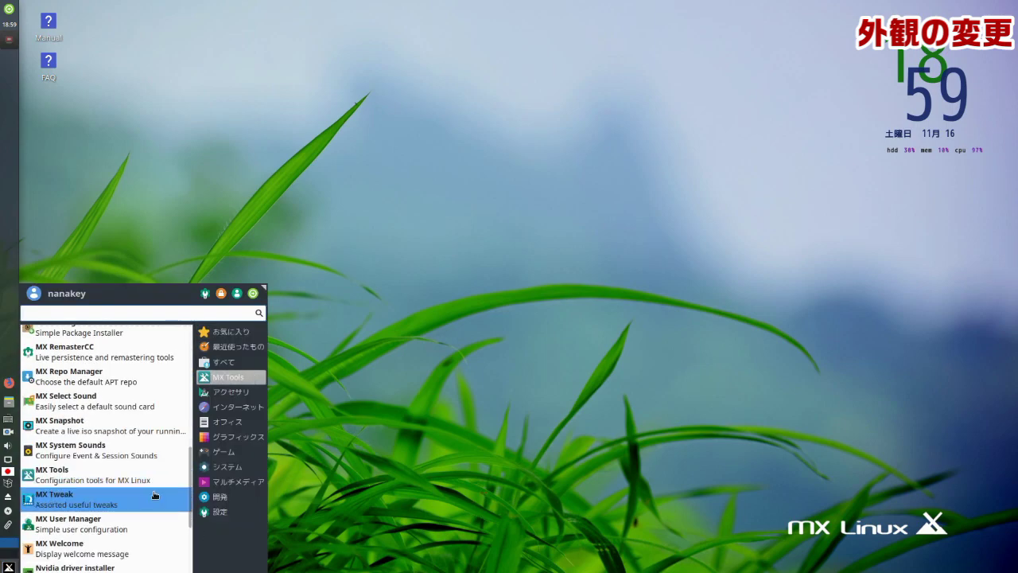
left_click(155, 498)
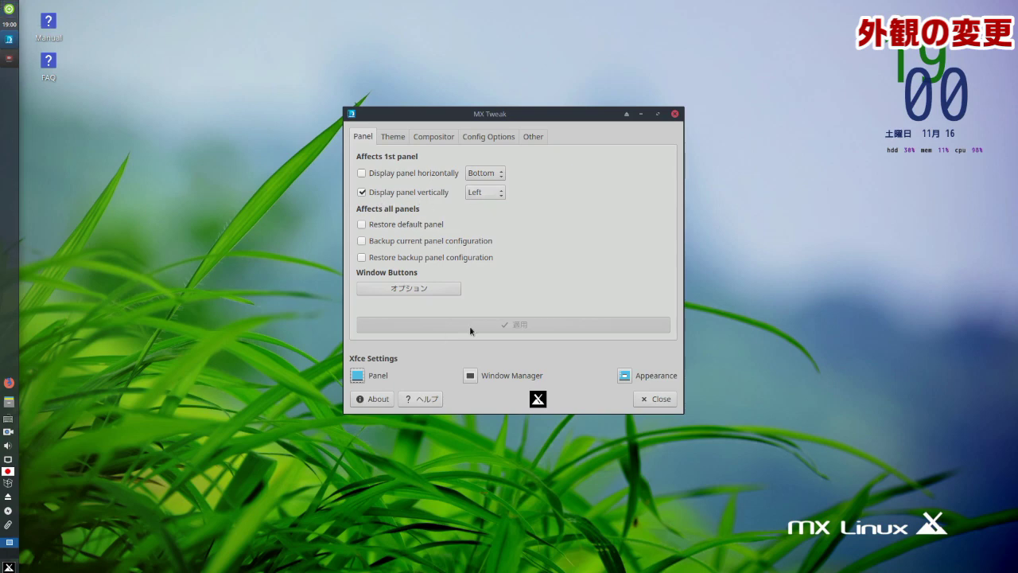
Switch the first panel from vertical to horizontal display at Bottom, apply it, and check the application menu
left_click(380, 195)
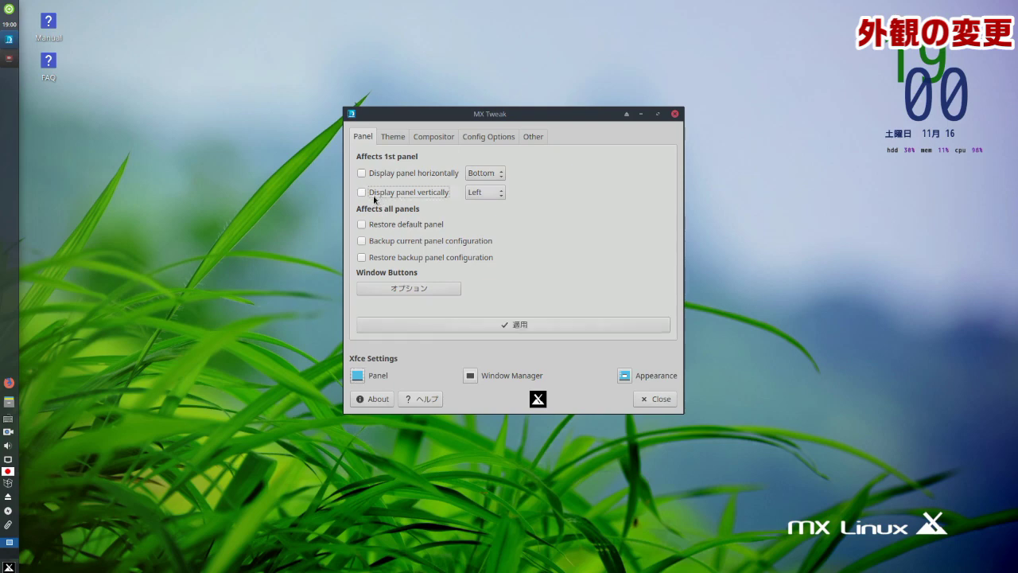
left_click(378, 176)
left_click(531, 325)
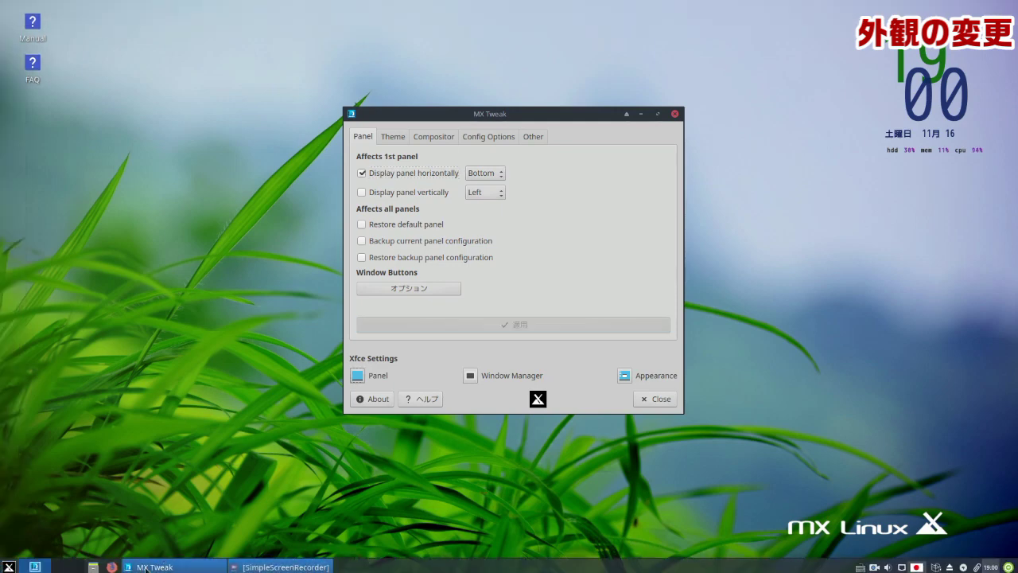
left_click(8, 566)
left_click(9, 566)
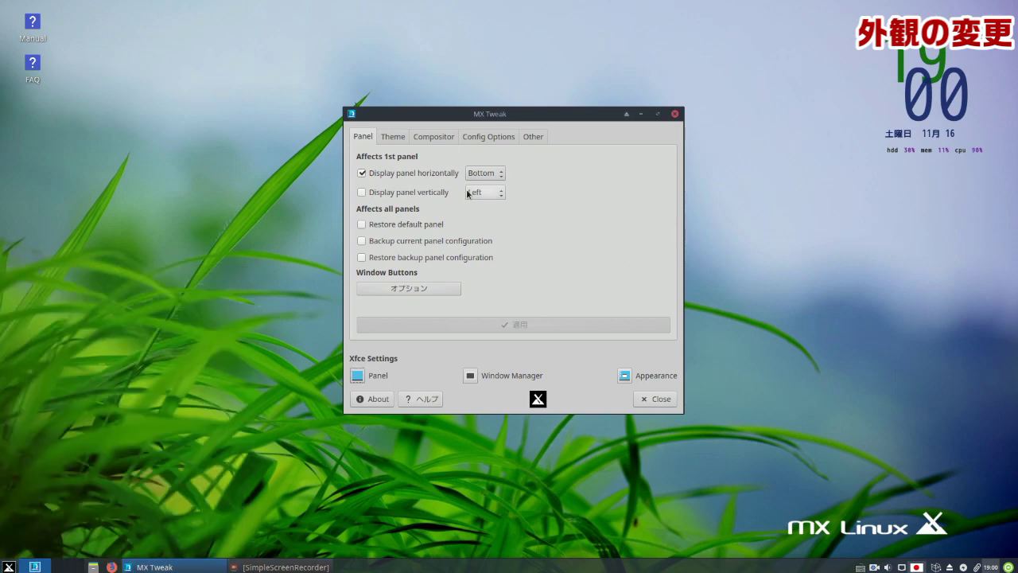
Return the first panel to vertical display at Left and apply the change
left_click(390, 173)
left_click(393, 192)
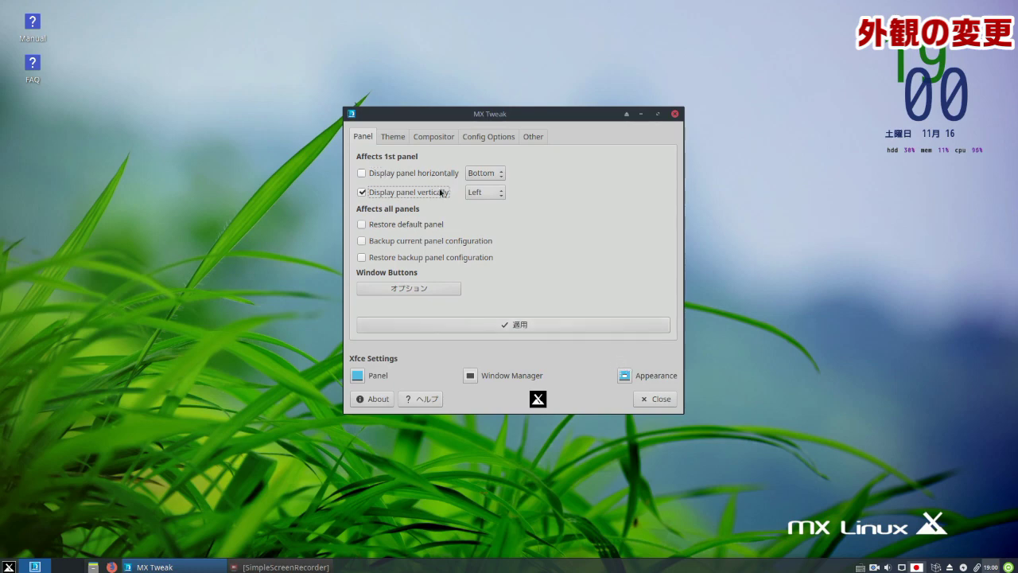
left_click(589, 326)
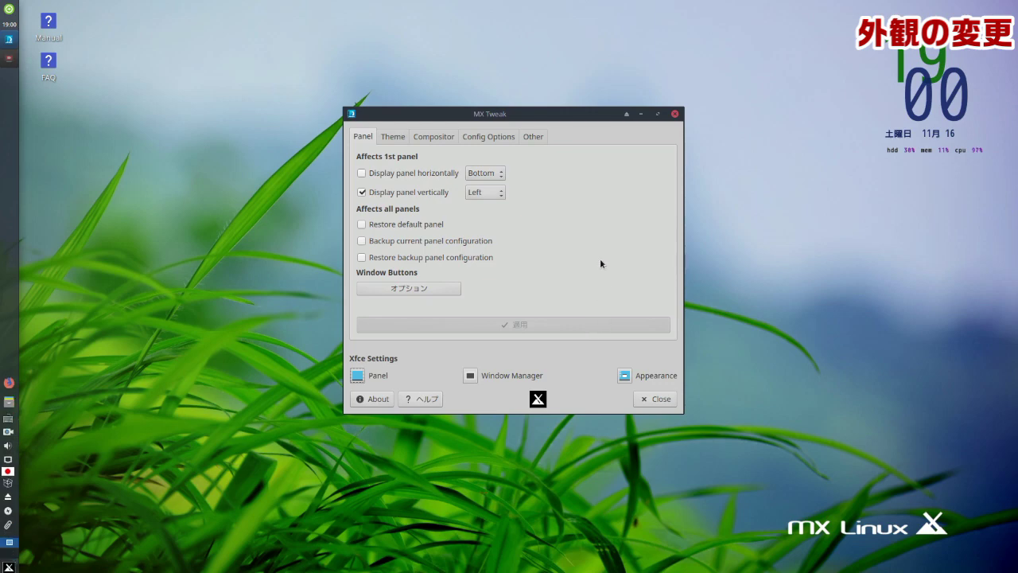
Choose the MX Dark theme set in the theme options and apply it
left_click(396, 137)
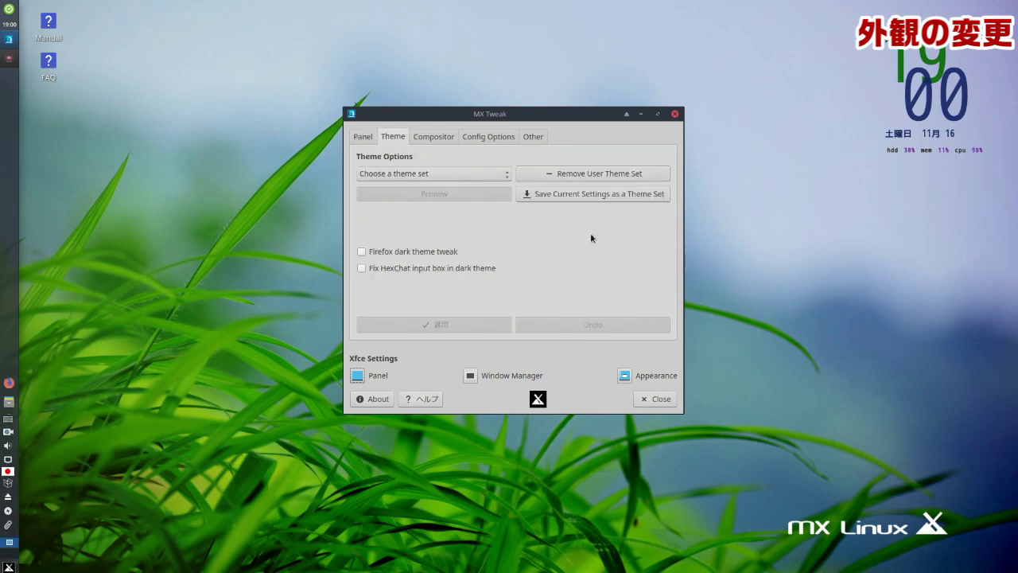
left_click(492, 176)
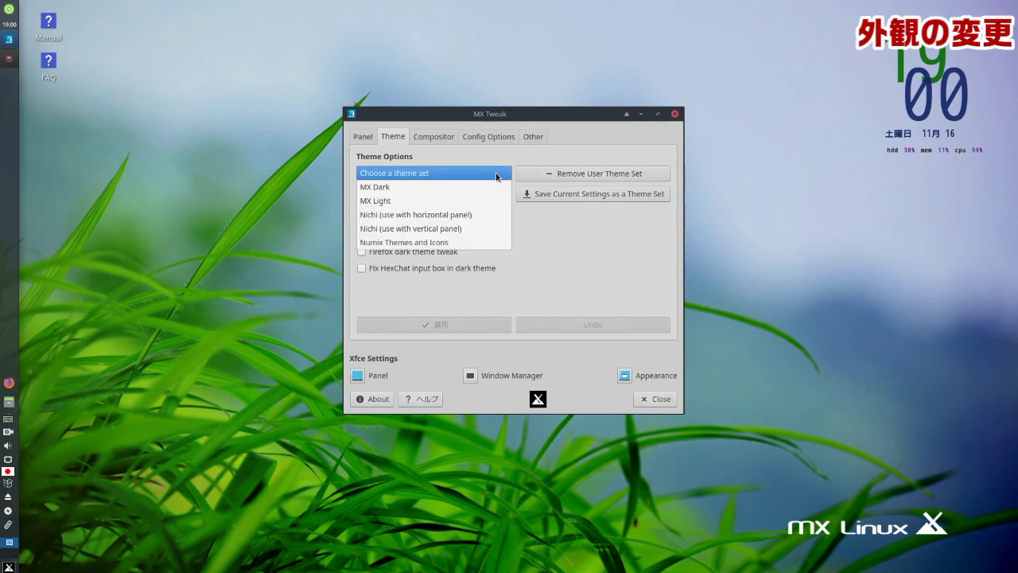
left_click(494, 187)
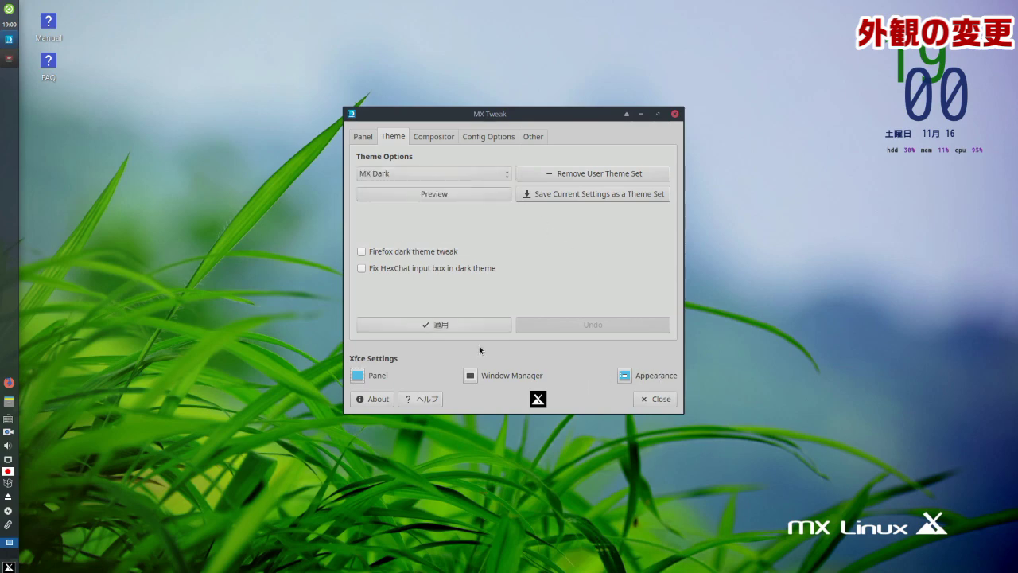
left_click(472, 326)
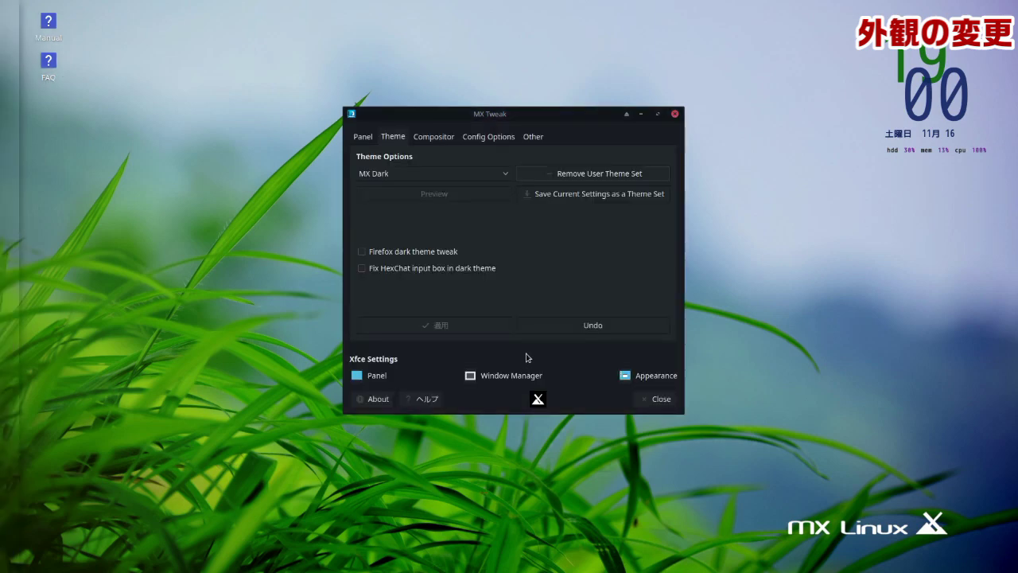
Choose the MX Light theme set and apply it
left_click(457, 178)
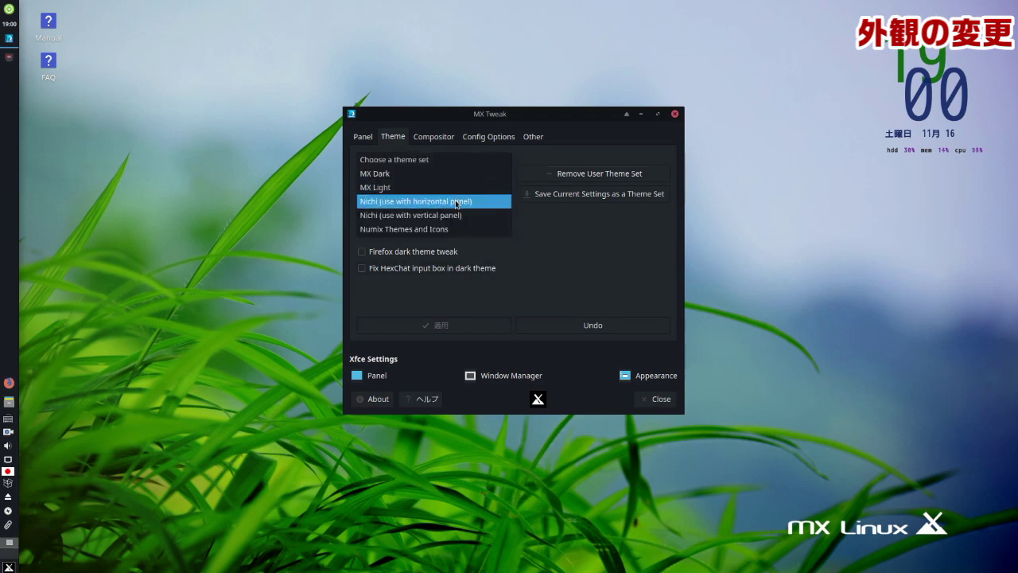
left_click(434, 187)
left_click(509, 332)
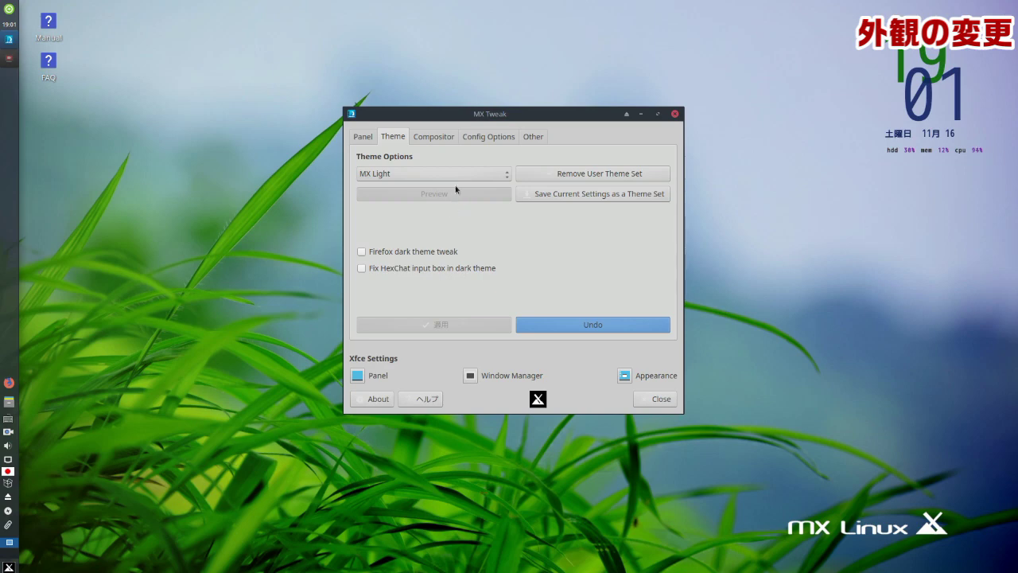
In the Xfwm compositor settings, try a reduced window decorations opacity while moving the dialog, and restore it to the maximum
left_click(430, 138)
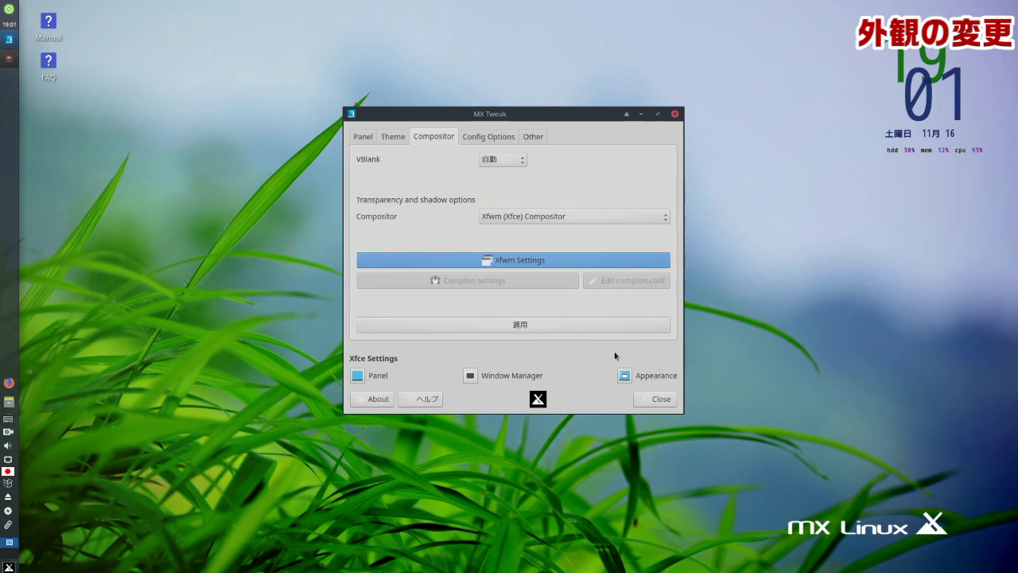
left_click(525, 263)
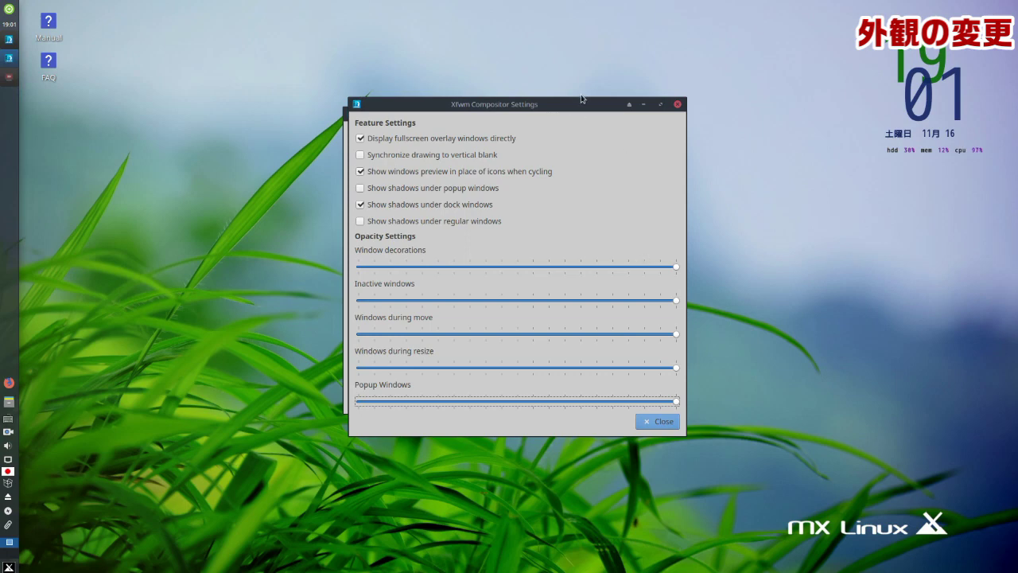
left_click(673, 268)
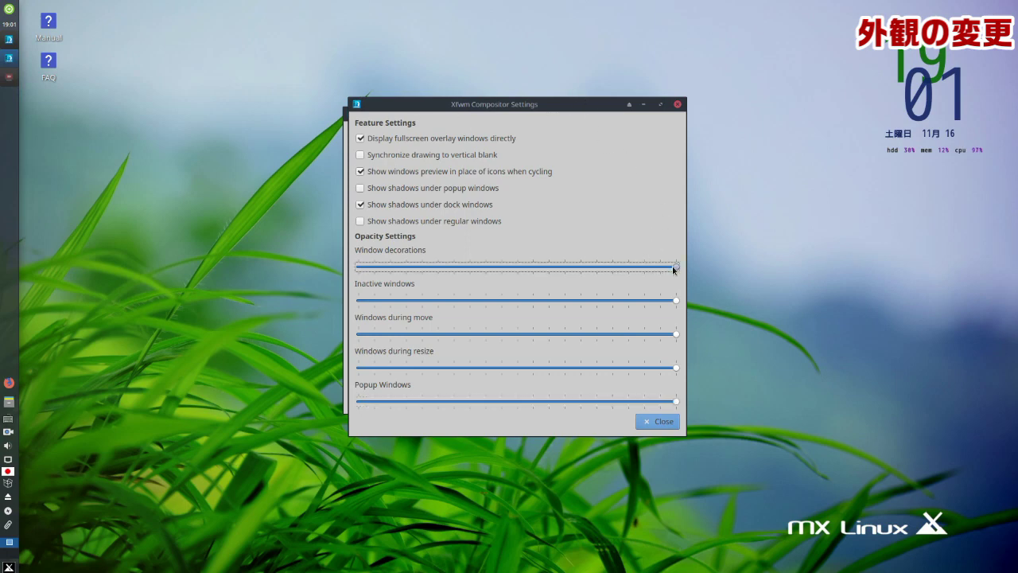
left_click(562, 267)
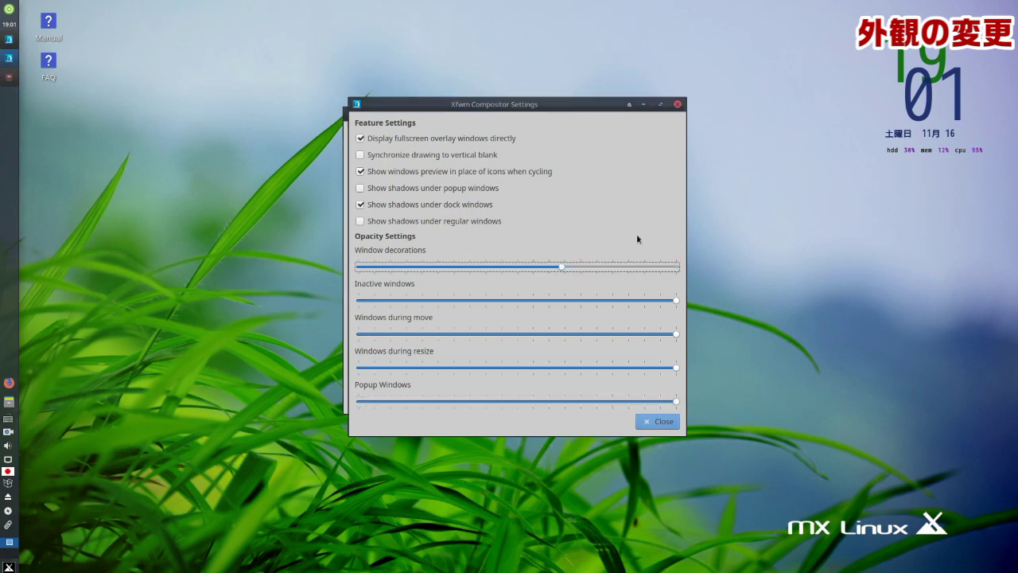
left_click_drag(487, 108, 532, 115)
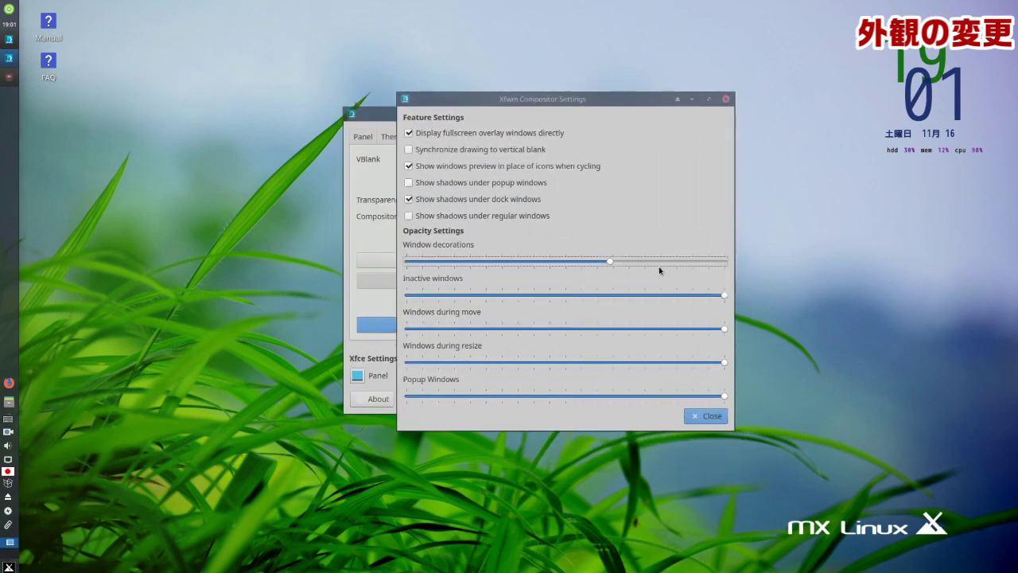
left_click(721, 262)
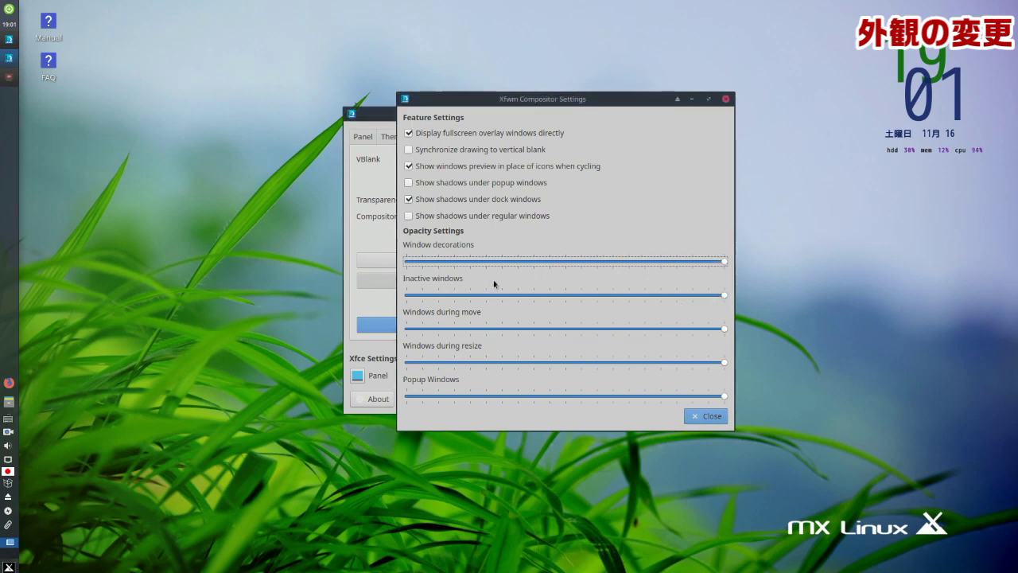
Lower the opacity of inactive windows to a little over half and move the compositor settings dialog to test it
left_click(724, 295)
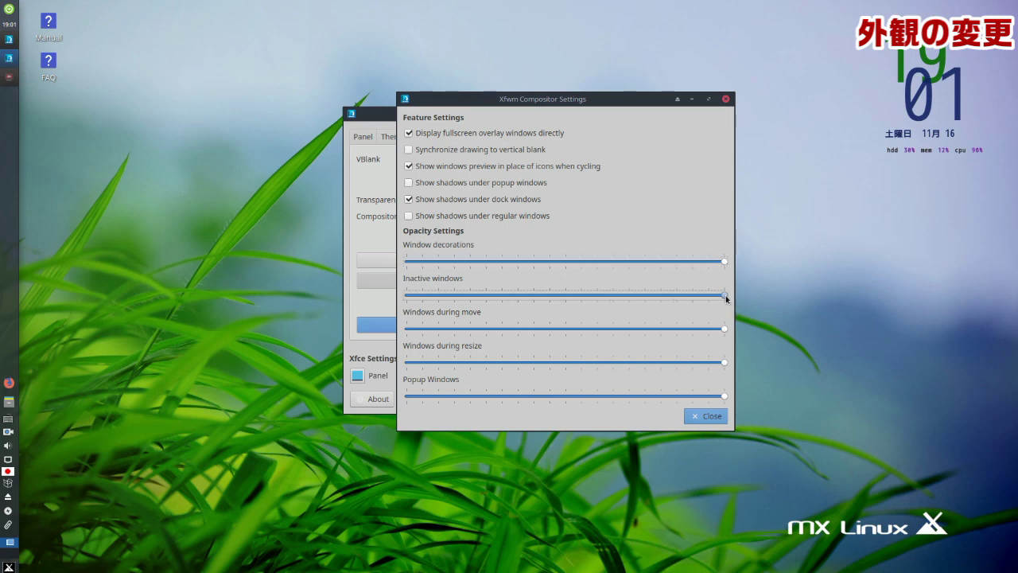
left_click(631, 295)
left_click(600, 294)
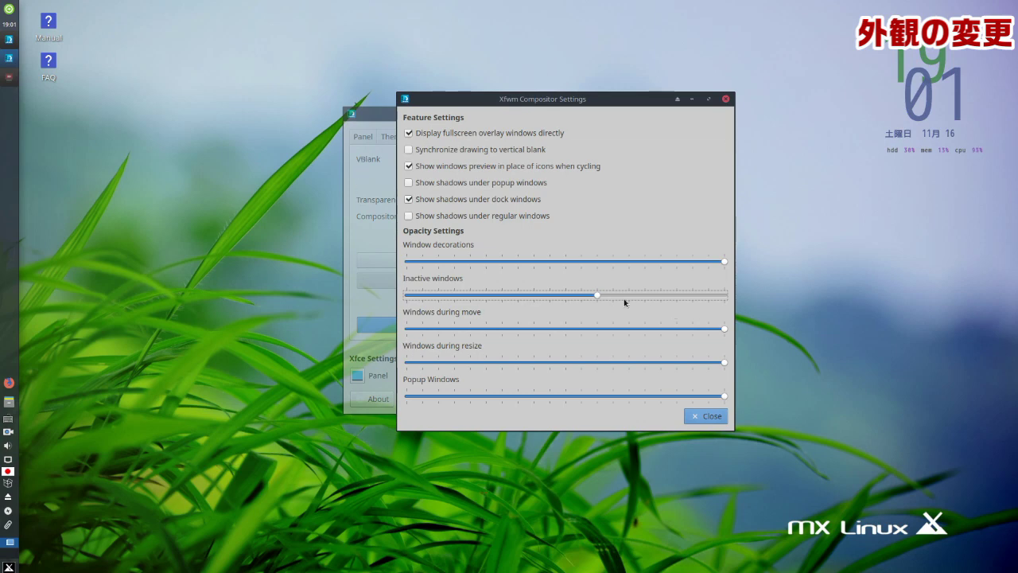
mouse_move(539, 102)
left_mouse_down()
mouse_move(780, 117)
mouse_move(525, 102)
left_mouse_up()
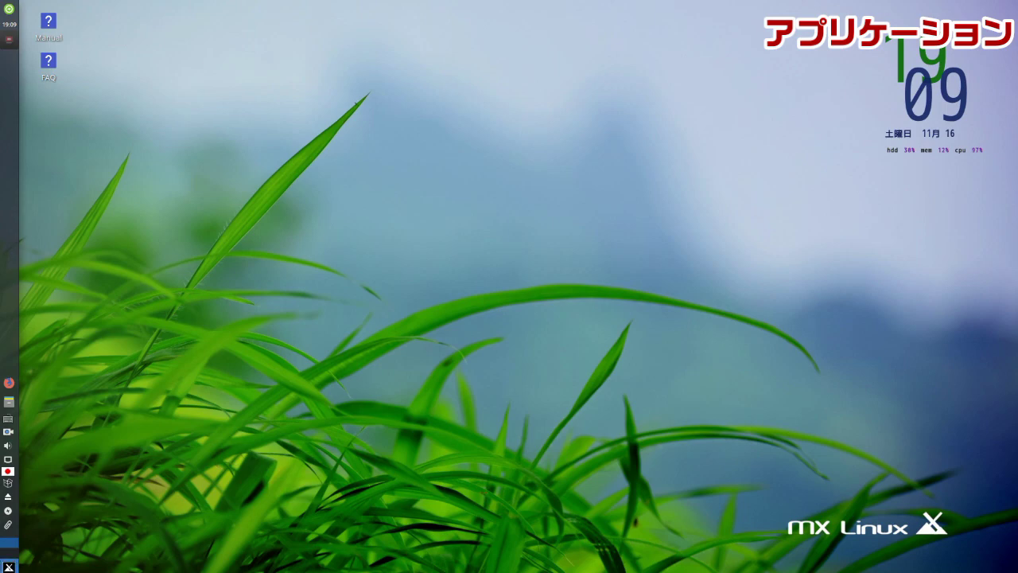
Look through the installed applications under インターネット, オフィス and MX Tools, and close the application menu
left_click(8, 566)
left_click(235, 410)
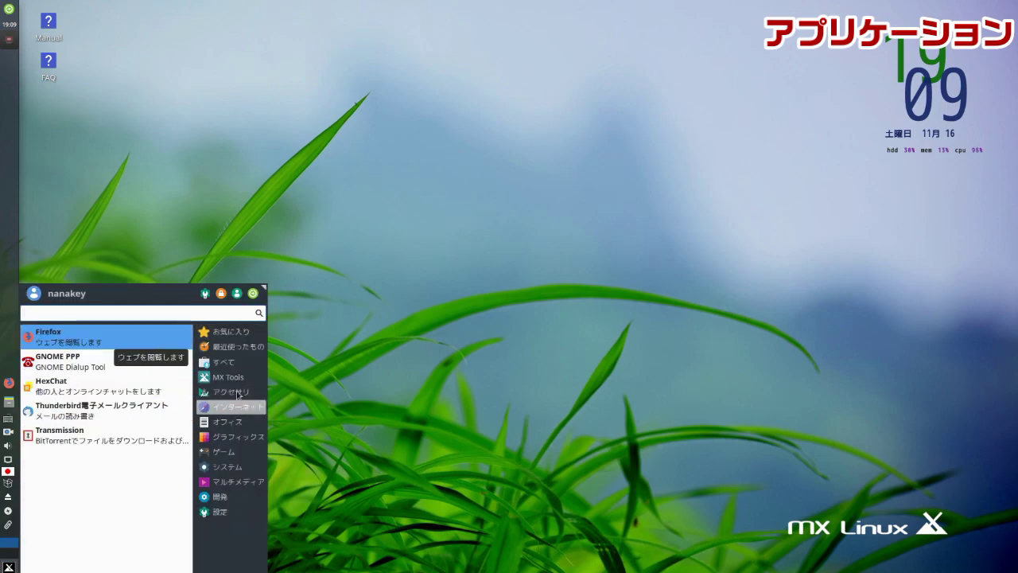
left_click(244, 421)
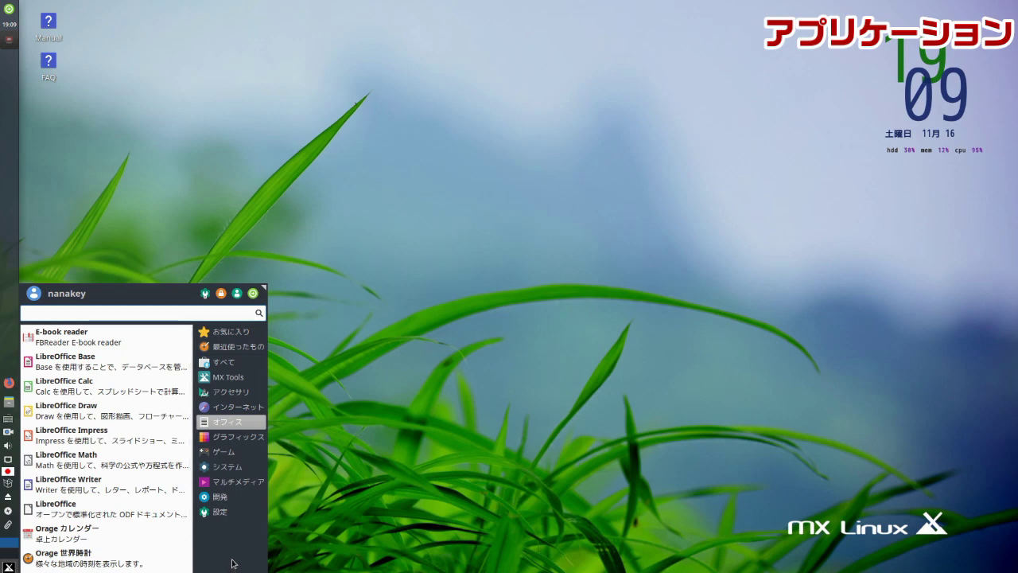
mouse_move(245, 380)
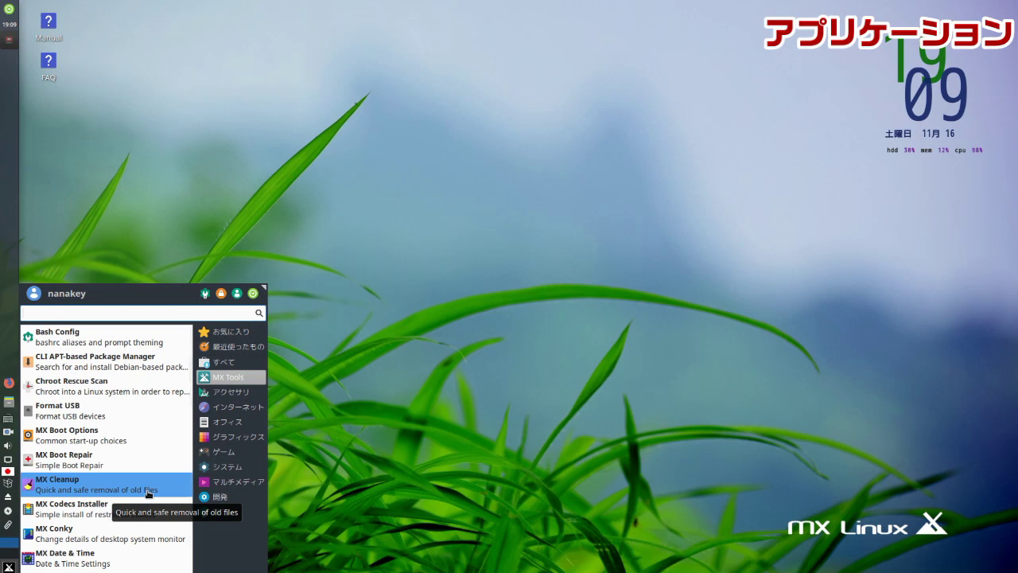
scroll(123, 486, "down", 4)
scroll(119, 485, "up", 4)
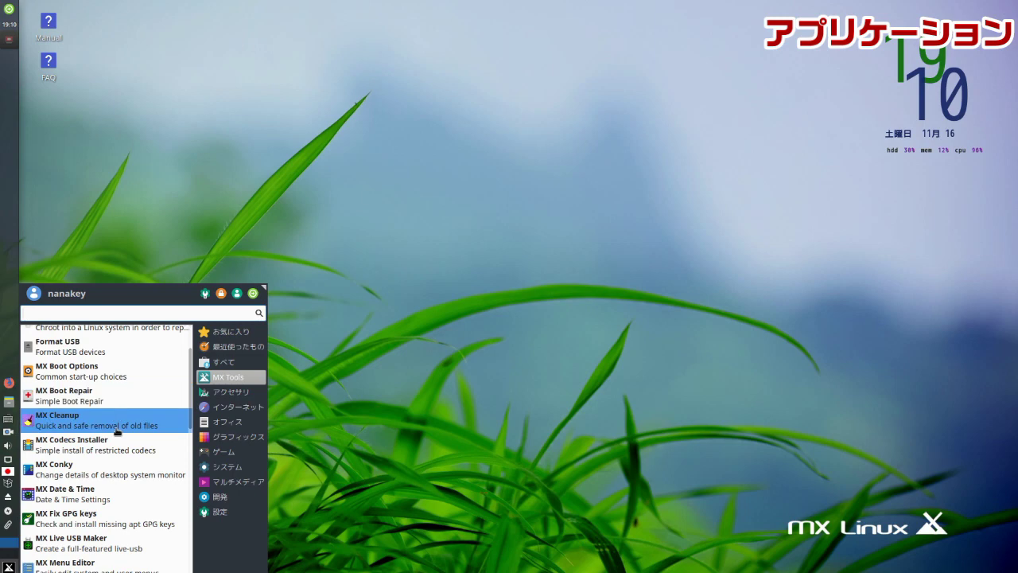
scroll(118, 431, "up", 3)
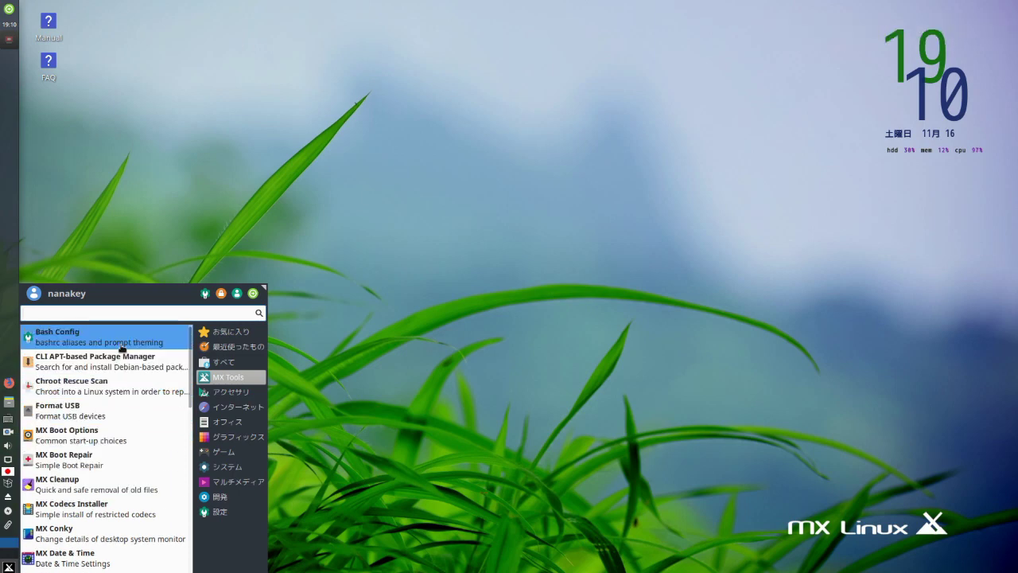
left_click(430, 158)
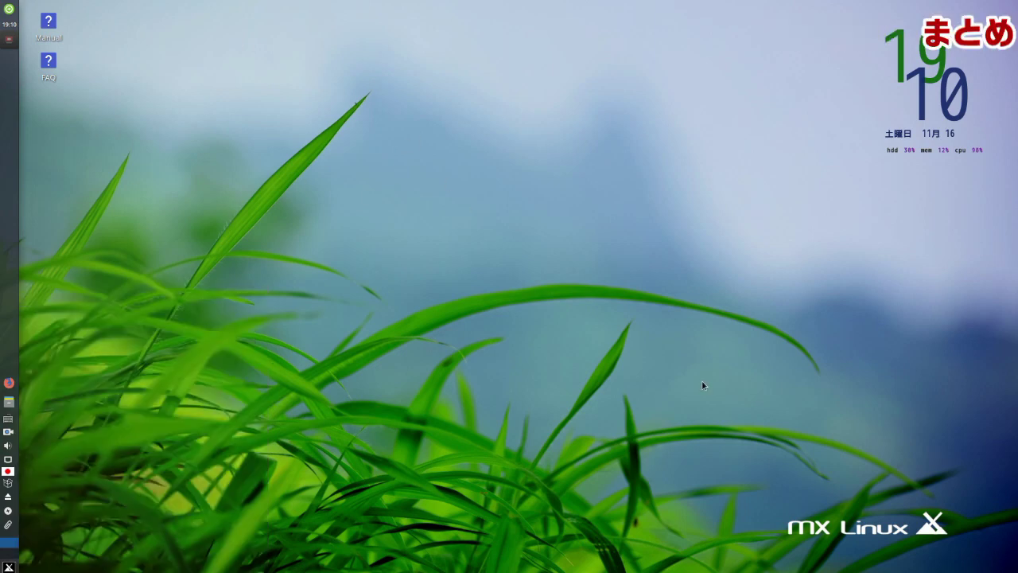